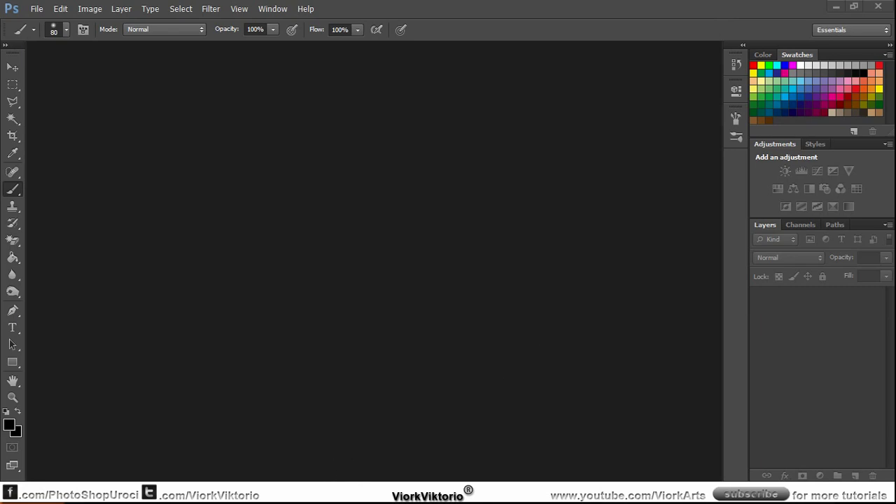
- Open snc10481xj6.jpg from the file folder and duplicate its Background layer
{"action": "left_click", "coordinate": [343, 501]}
{"action": "left_click_drag", "start_coordinate": [319, 354], "coordinate": [523, 288]}
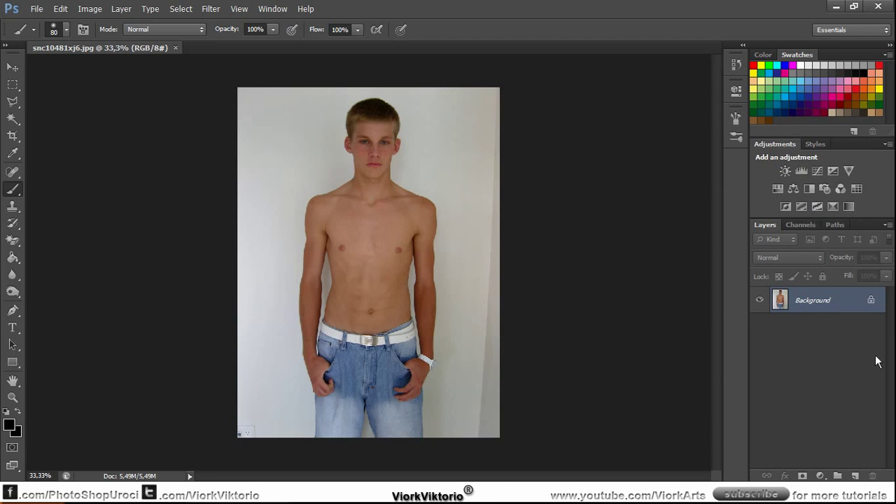
{"action": "left_click_drag", "start_coordinate": [841, 301], "coordinate": [855, 476]}
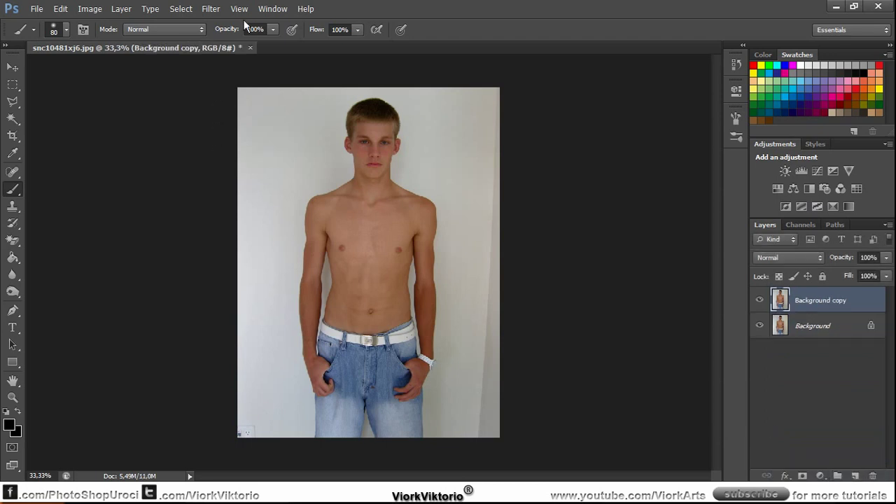
- Use Liquify's Forward Warp tool at brush size 80 to reshape the shoulder and upper arm on the image's left side
{"action": "left_click", "coordinate": [210, 8]}
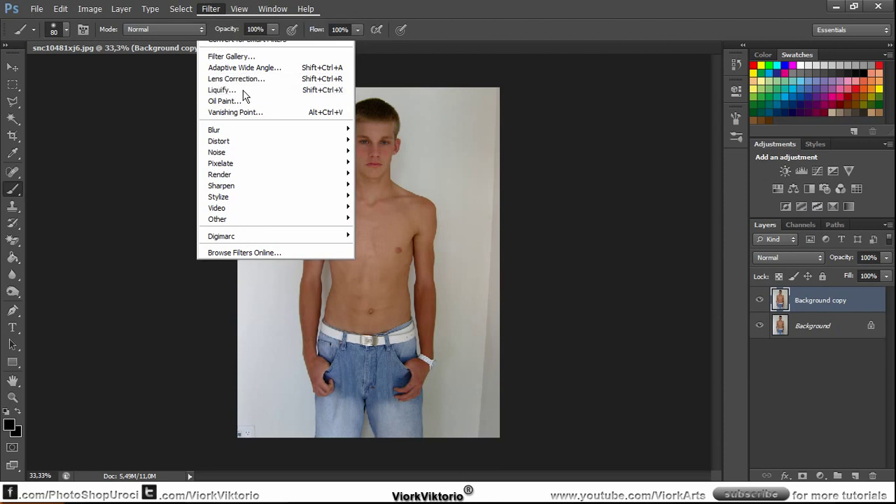
{"action": "left_click", "coordinate": [244, 91]}
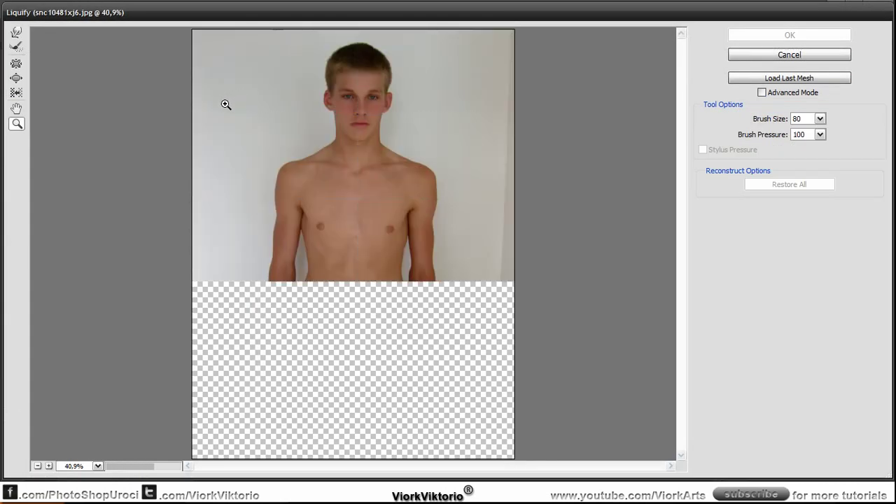
{"action": "left_click", "coordinate": [16, 35]}
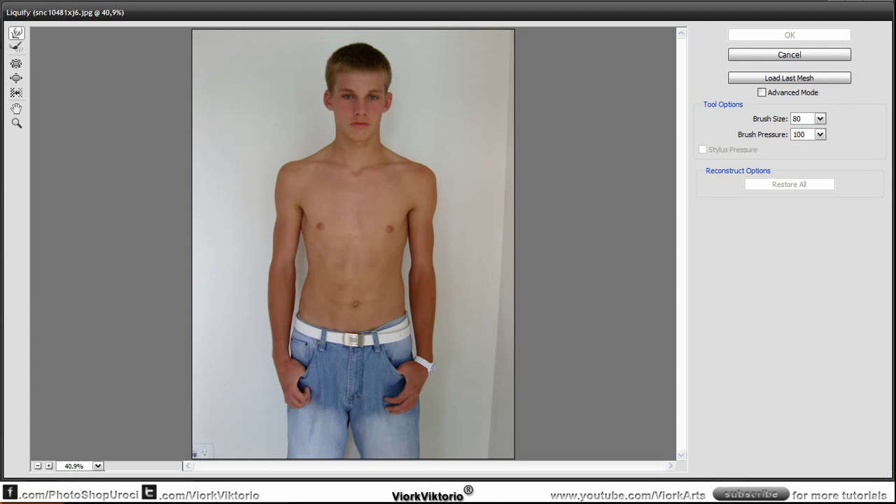
{"action": "left_click", "coordinate": [18, 125]}
{"action": "left_click_drag", "start_coordinate": [257, 132], "coordinate": [477, 244]}
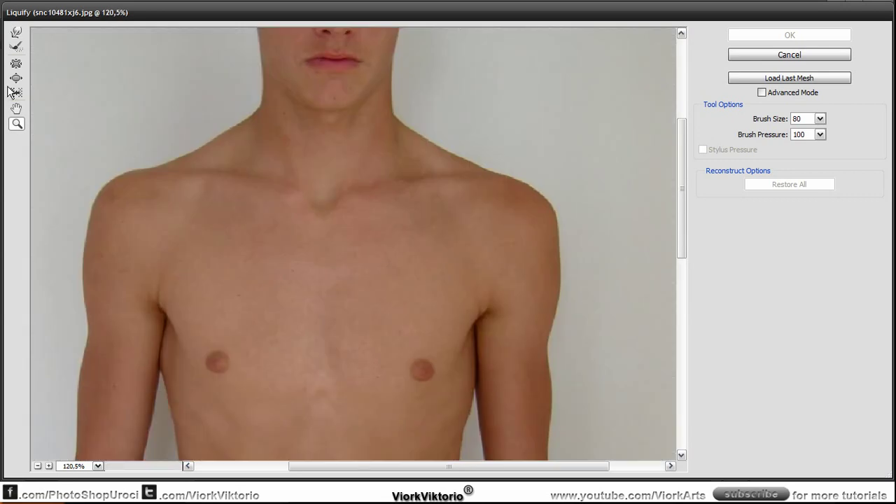
{"action": "left_click", "coordinate": [17, 33]}
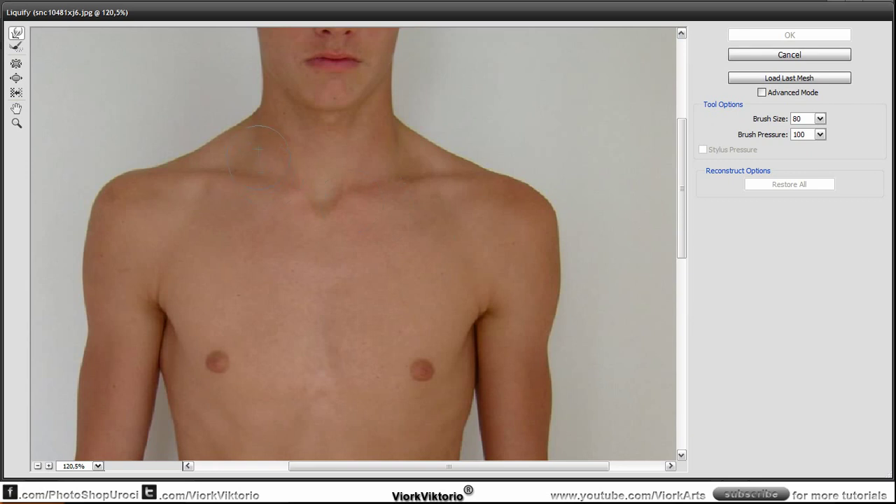
{"action": "left_click_drag", "start_coordinate": [219, 133], "coordinate": [189, 149]}
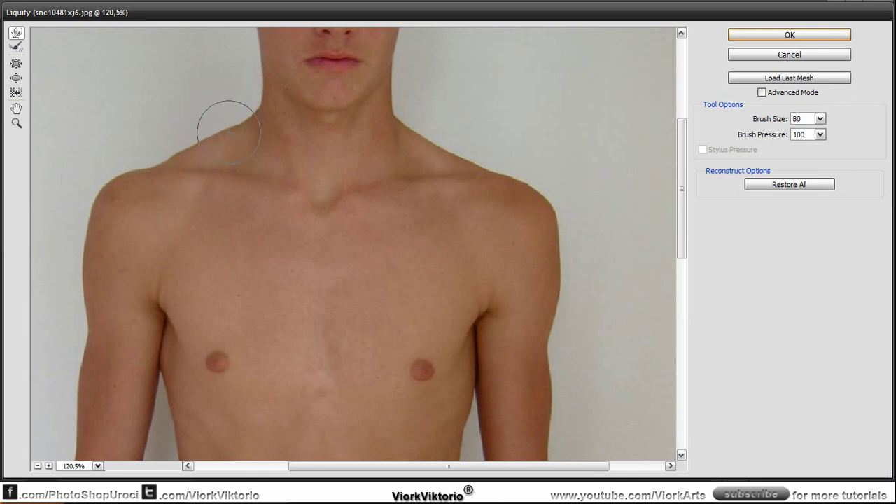
{"action": "mouse_move", "coordinate": [194, 153]}
{"action": "left_mouse_down"}
{"action": "mouse_move", "coordinate": [154, 161]}
{"action": "mouse_move", "coordinate": [124, 183]}
{"action": "left_mouse_up"}
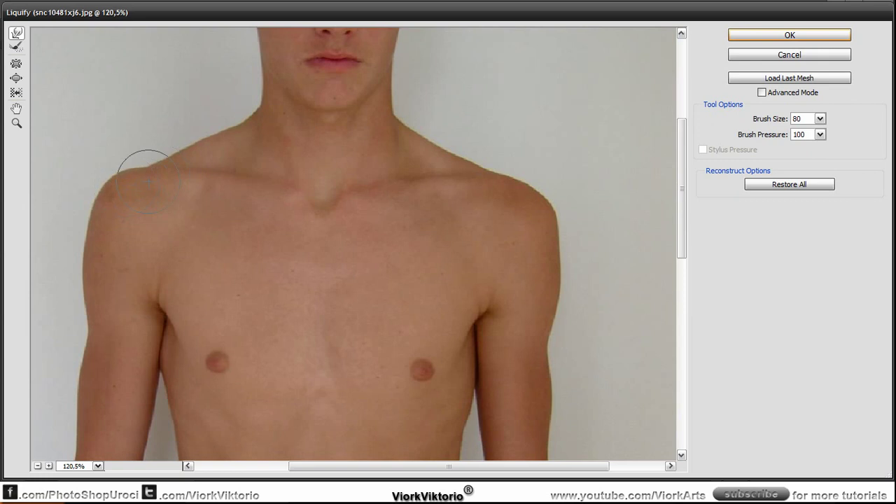
{"action": "mouse_move", "coordinate": [94, 236]}
{"action": "left_mouse_down"}
{"action": "mouse_move", "coordinate": [88, 211]}
{"action": "mouse_move", "coordinate": [80, 301]}
{"action": "mouse_move", "coordinate": [103, 339]}
{"action": "left_mouse_up"}
- Round out the opposite shoulder and push both upper arms slightly outward with the Forward Warp tool
{"action": "mouse_move", "coordinate": [415, 152]}
{"action": "left_mouse_down"}
{"action": "mouse_move", "coordinate": [420, 140]}
{"action": "mouse_move", "coordinate": [460, 154]}
{"action": "mouse_move", "coordinate": [446, 156]}
{"action": "mouse_move", "coordinate": [410, 124]}
{"action": "mouse_move", "coordinate": [476, 161]}
{"action": "left_mouse_up"}
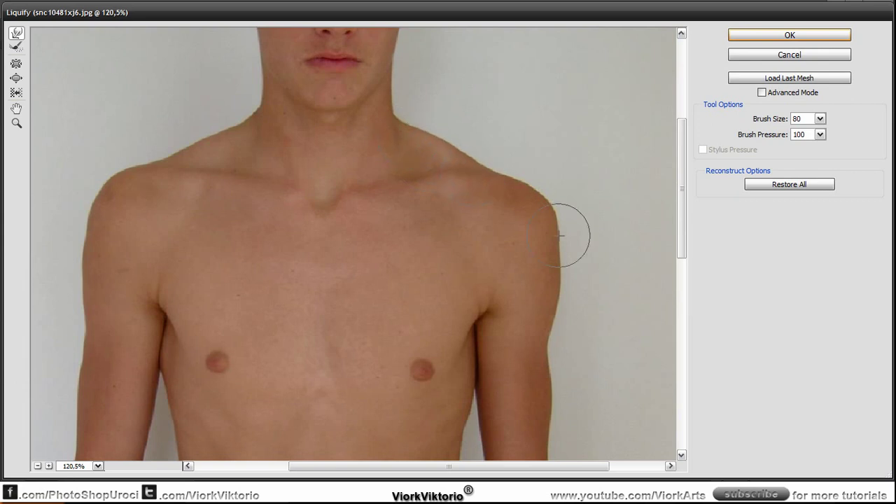
{"action": "left_click_drag", "start_coordinate": [676, 168], "coordinate": [676, 178]}
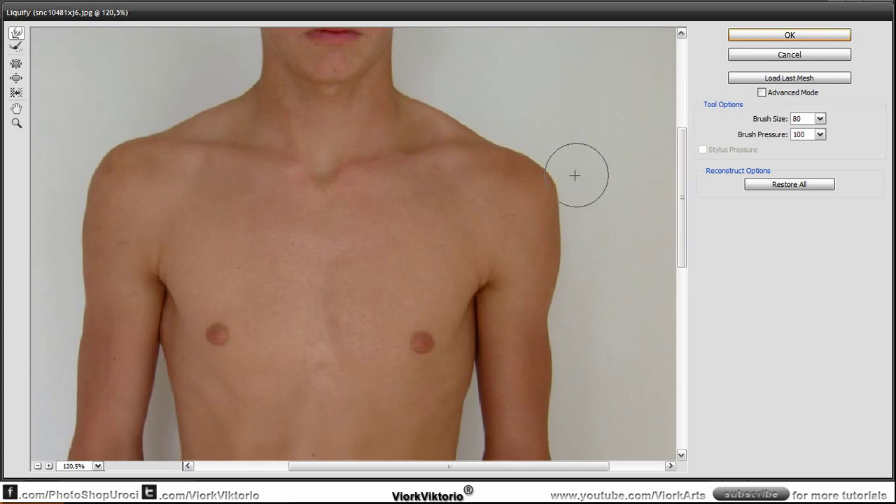
{"action": "mouse_move", "coordinate": [498, 157]}
{"action": "left_mouse_down"}
{"action": "mouse_move", "coordinate": [544, 171]}
{"action": "mouse_move", "coordinate": [541, 238]}
{"action": "mouse_move", "coordinate": [532, 198]}
{"action": "mouse_move", "coordinate": [497, 157]}
{"action": "mouse_move", "coordinate": [525, 182]}
{"action": "left_mouse_up"}
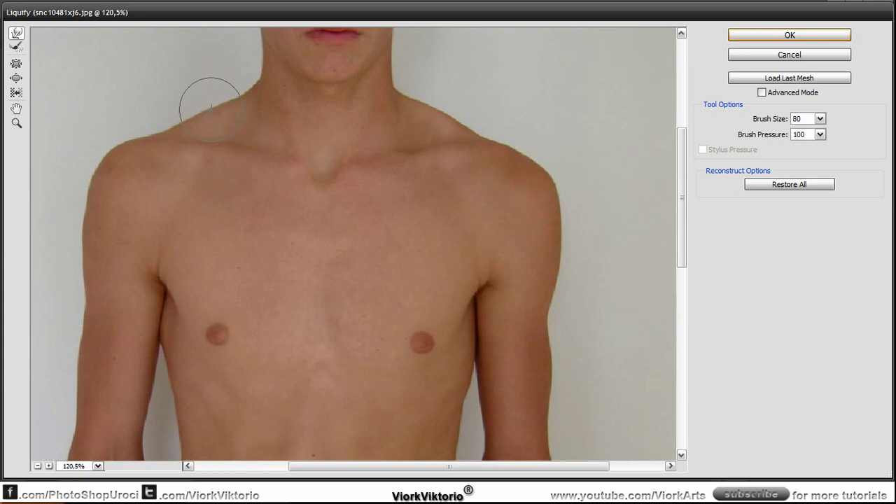
{"action": "scroll", "coordinate": [338, 234], "scroll_direction": "down", "scroll_amount": 3}
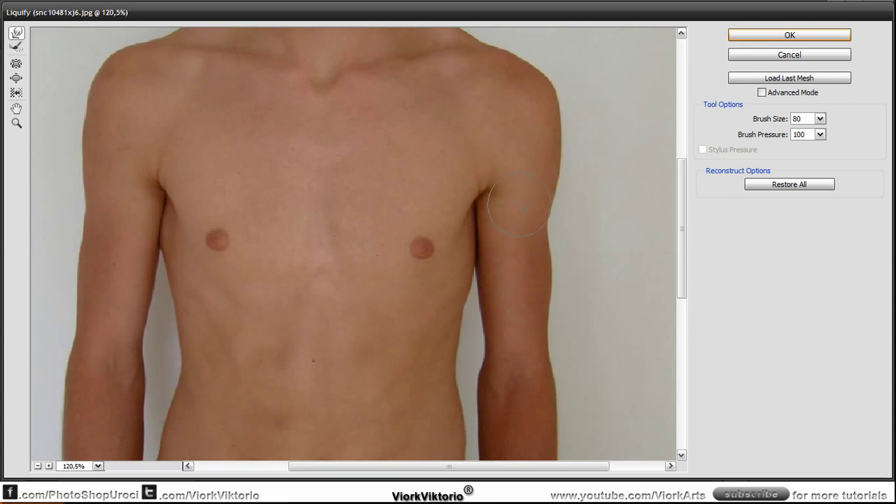
{"action": "mouse_move", "coordinate": [533, 221]}
{"action": "left_mouse_down"}
{"action": "mouse_move", "coordinate": [545, 220]}
{"action": "mouse_move", "coordinate": [544, 255]}
{"action": "mouse_move", "coordinate": [534, 232]}
{"action": "mouse_move", "coordinate": [544, 245]}
{"action": "mouse_move", "coordinate": [558, 176]}
{"action": "mouse_move", "coordinate": [550, 122]}
{"action": "mouse_move", "coordinate": [529, 107]}
{"action": "left_mouse_up"}
{"action": "mouse_move", "coordinate": [84, 98]}
{"action": "left_mouse_down"}
{"action": "mouse_move", "coordinate": [74, 117]}
{"action": "mouse_move", "coordinate": [74, 172]}
{"action": "mouse_move", "coordinate": [76, 152]}
{"action": "mouse_move", "coordinate": [100, 190]}
{"action": "left_mouse_up"}
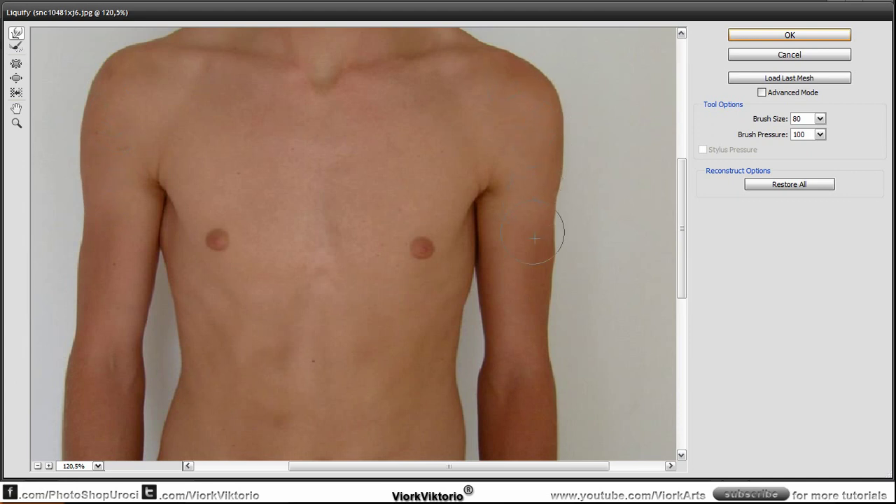
- Widen the arms slightly with the Bloat tool at brush size 100
{"action": "left_click", "coordinate": [15, 81]}
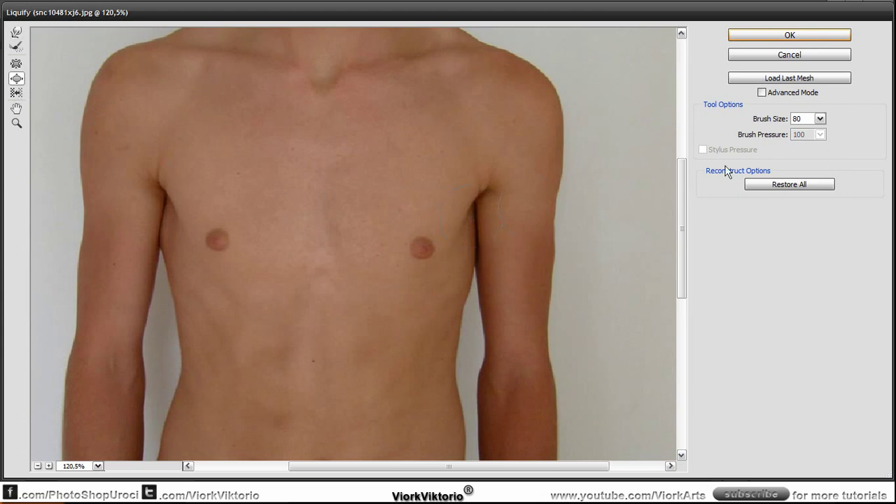
{"action": "key", "text": "bracketright"}
{"action": "key", "text": "bracketleft"}
{"action": "key", "text": "bracketleft"}
{"action": "key", "text": "bracketleft"}
{"action": "key", "text": "bracketleft"}
{"action": "mouse_move", "coordinate": [519, 234]}
{"action": "left_mouse_down"}
{"action": "mouse_move", "coordinate": [518, 333]}
{"action": "mouse_move", "coordinate": [502, 337]}
{"action": "mouse_move", "coordinate": [504, 354]}
{"action": "mouse_move", "coordinate": [515, 328]}
{"action": "mouse_move", "coordinate": [527, 329]}
{"action": "mouse_move", "coordinate": [538, 284]}
{"action": "mouse_move", "coordinate": [519, 234]}
{"action": "mouse_move", "coordinate": [519, 324]}
{"action": "left_mouse_up"}
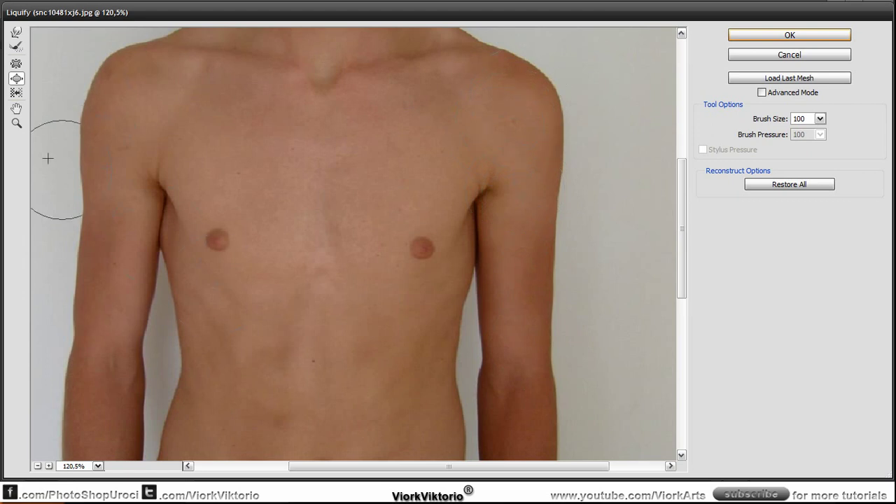
- Return to the Forward Warp tool at brush size 80 and apply the Liquify changes to the Background copy layer
{"action": "key", "text": "z"}
{"action": "left_click", "coordinate": [252, 238], "text": "alt"}
{"action": "key", "text": "w"}
{"action": "key", "text": "bracketleft"}
{"action": "key", "text": "bracketleft"}
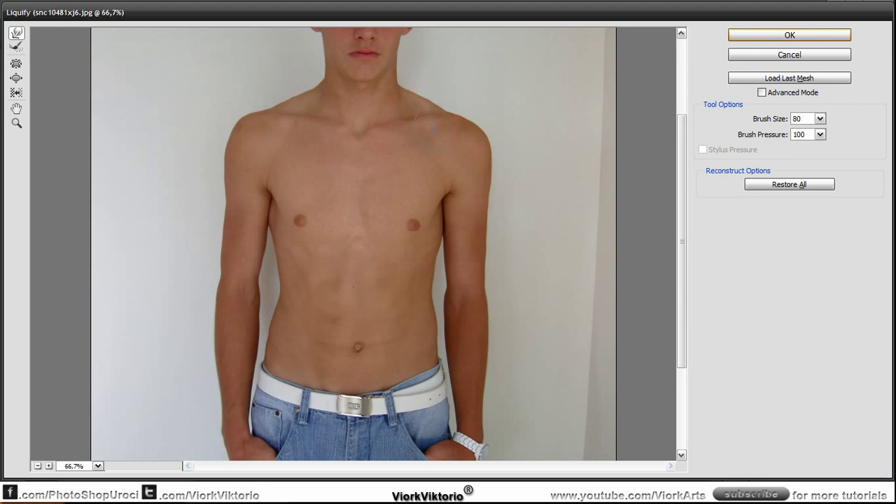
{"action": "key", "text": "z"}
{"action": "left_click", "coordinate": [409, 203], "text": "alt"}
{"action": "left_click", "coordinate": [406, 210], "text": "alt"}
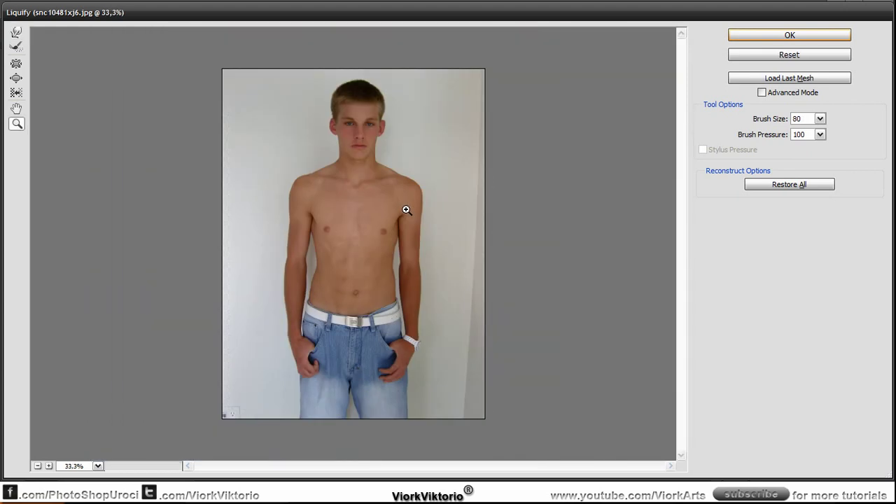
{"action": "left_click", "coordinate": [762, 37]}
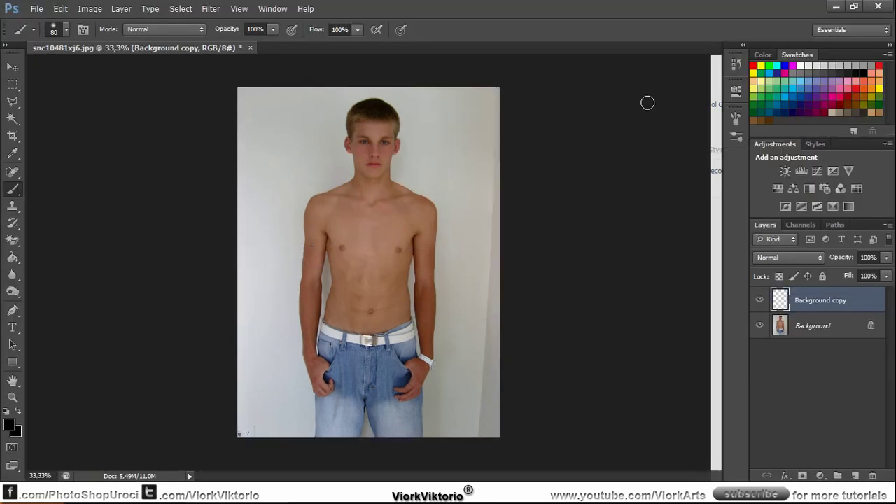
- Toggle the Background copy layer's visibility to compare the liquified body with the original
{"action": "left_click", "coordinate": [759, 301]}
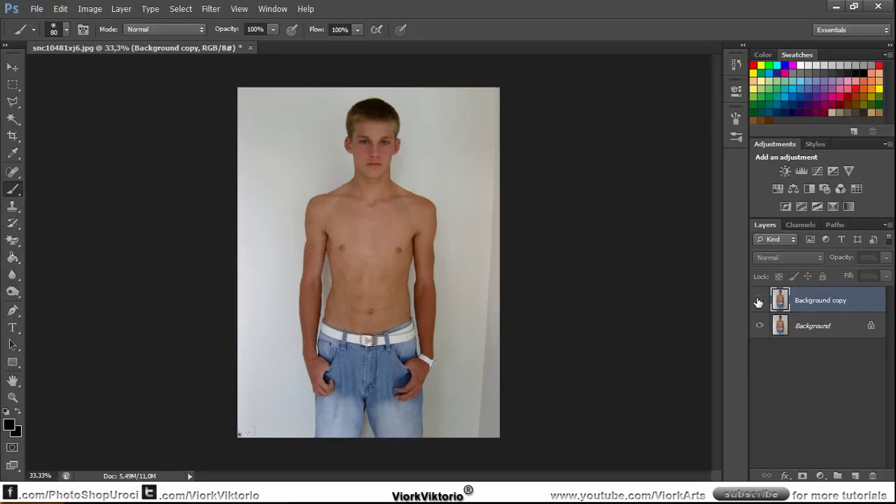
{"action": "left_click", "coordinate": [759, 301]}
{"action": "left_click", "coordinate": [760, 300]}
{"action": "left_click", "coordinate": [759, 301]}
{"action": "left_click", "coordinate": [759, 300]}
{"action": "left_click", "coordinate": [759, 301]}
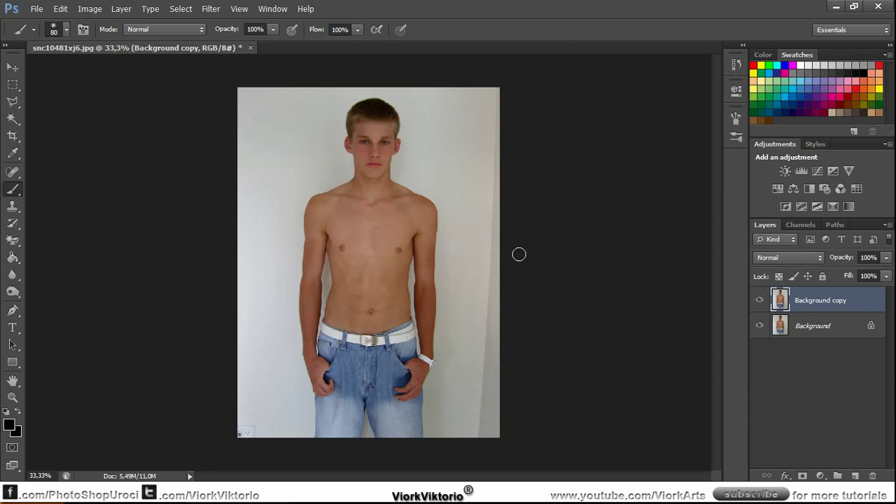
- Place the ChadWhite08 image from the Downloads folder into the document and enlarge it to about 115%
{"action": "left_click", "coordinate": [372, 498]}
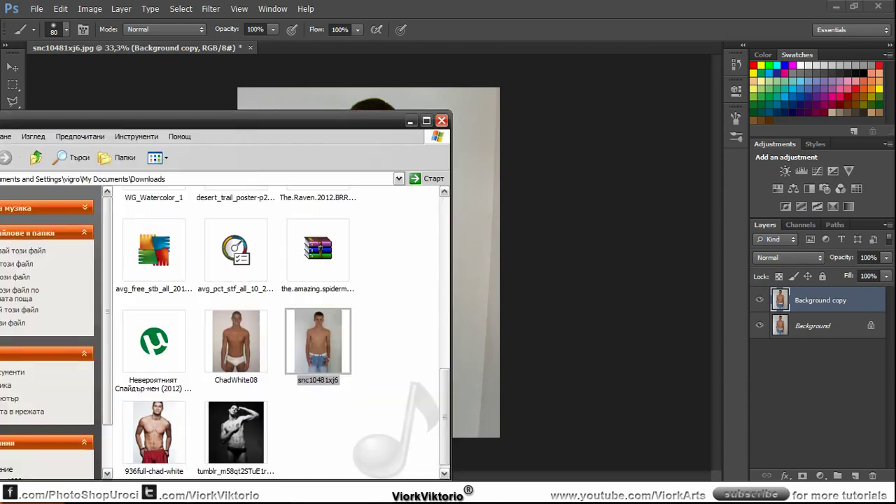
{"action": "left_click_drag", "start_coordinate": [240, 334], "coordinate": [463, 313]}
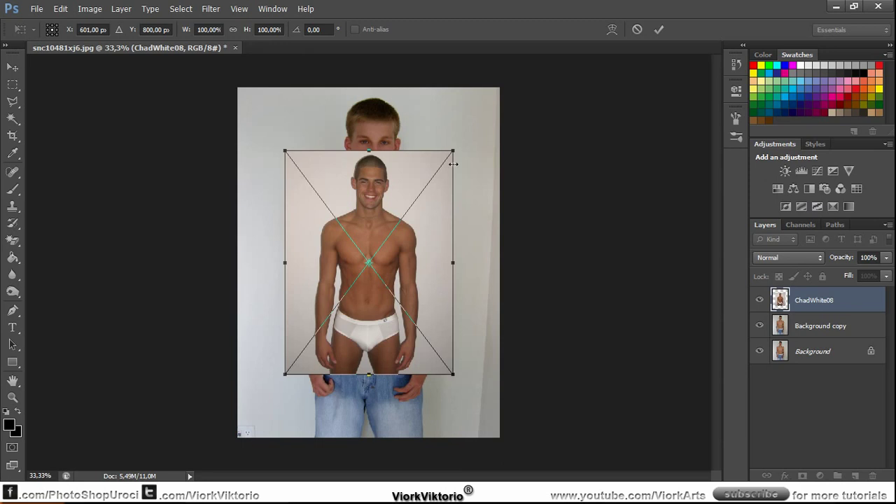
{"action": "left_click_drag", "start_coordinate": [453, 149], "coordinate": [478, 117]}
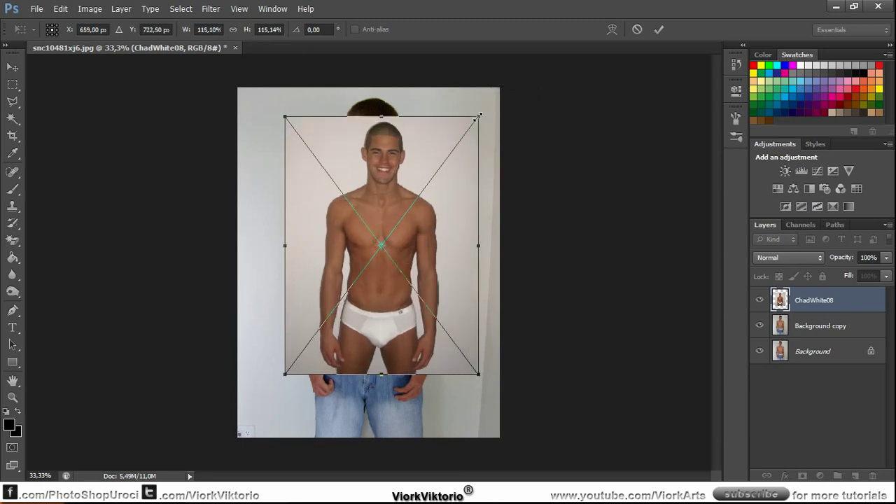
- Set the ChadWhite08 layer's opacity to 57% and scale it to about 139%, aligned with the body underneath
{"action": "left_click_drag", "start_coordinate": [846, 257], "coordinate": [818, 258]}
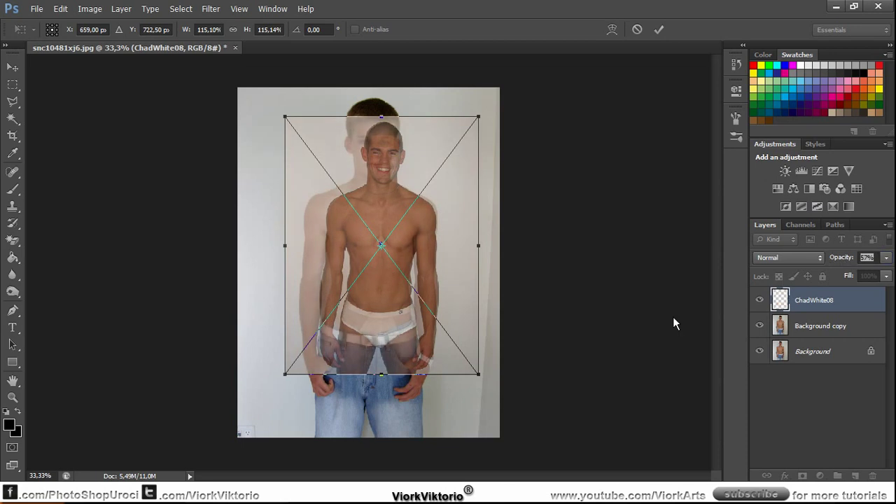
{"action": "left_click_drag", "start_coordinate": [286, 374], "coordinate": [252, 419]}
{"action": "left_click_drag", "start_coordinate": [373, 337], "coordinate": [376, 320]}
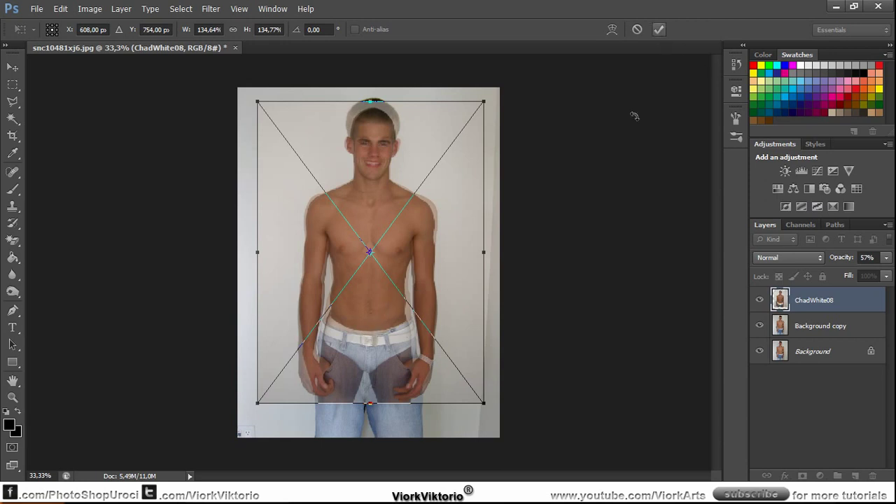
{"action": "left_click_drag", "start_coordinate": [482, 404], "coordinate": [489, 413]}
{"action": "left_click_drag", "start_coordinate": [391, 360], "coordinate": [390, 358]}
{"action": "left_click", "coordinate": [658, 33]}
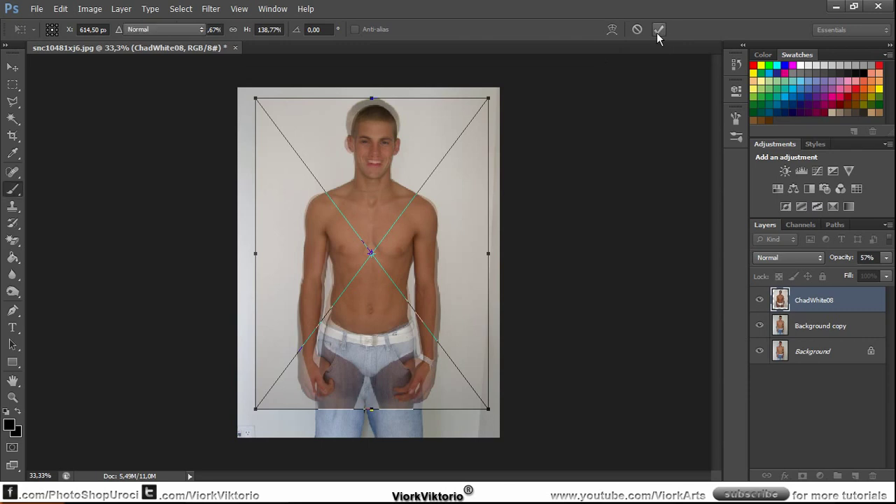
- Restore the ChadWhite08 layer to 100% opacity and add a layer mask filled with black
{"action": "left_click_drag", "start_coordinate": [840, 265], "coordinate": [872, 265]}
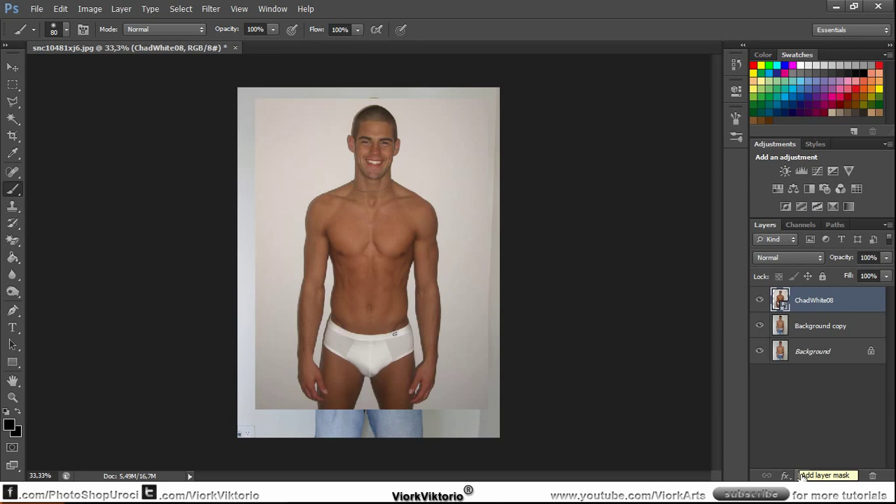
{"action": "left_click", "coordinate": [803, 475]}
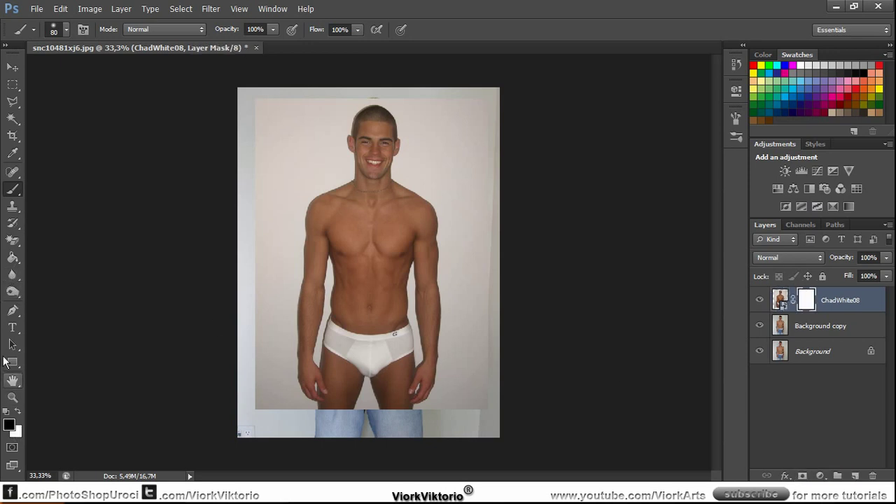
{"action": "left_click", "coordinate": [12, 258]}
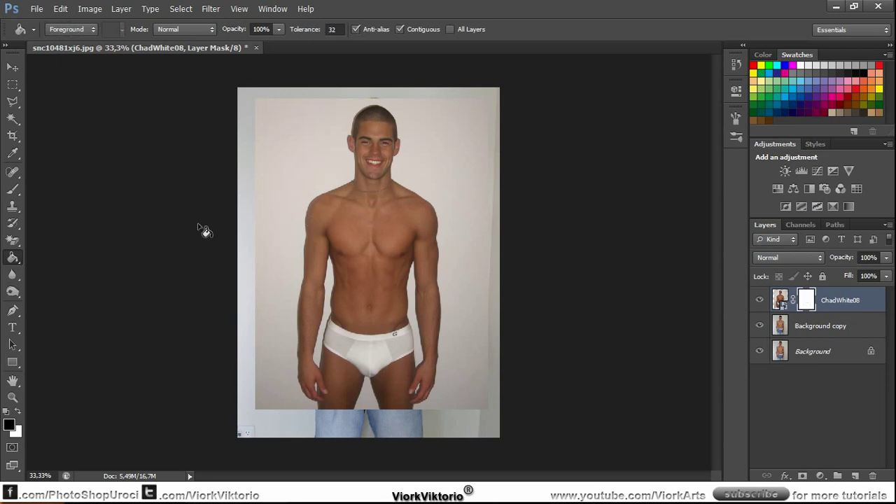
{"action": "left_click", "coordinate": [373, 220]}
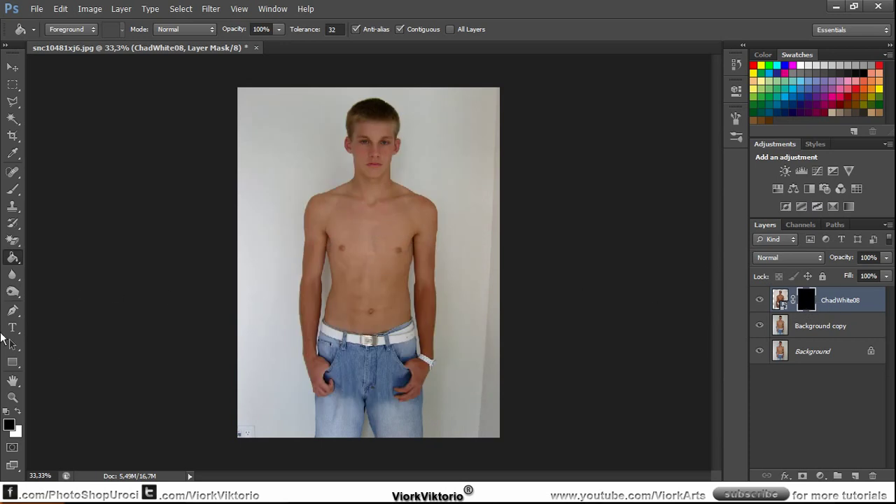
- Paint white on the ChadWhite08 layer mask with the 80 px Brush to reveal the muscles over the chest and abdomen
{"action": "left_click", "coordinate": [17, 412]}
{"action": "left_click", "coordinate": [7, 193]}
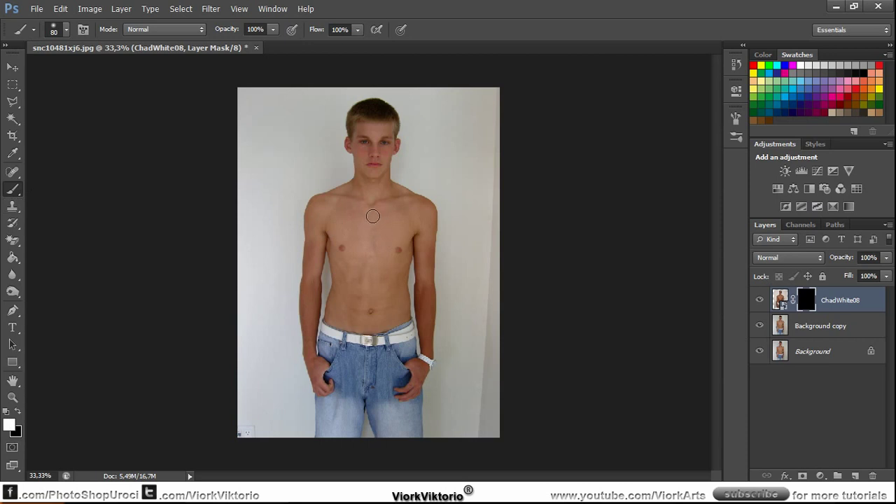
{"action": "left_click_drag", "start_coordinate": [371, 225], "coordinate": [374, 238]}
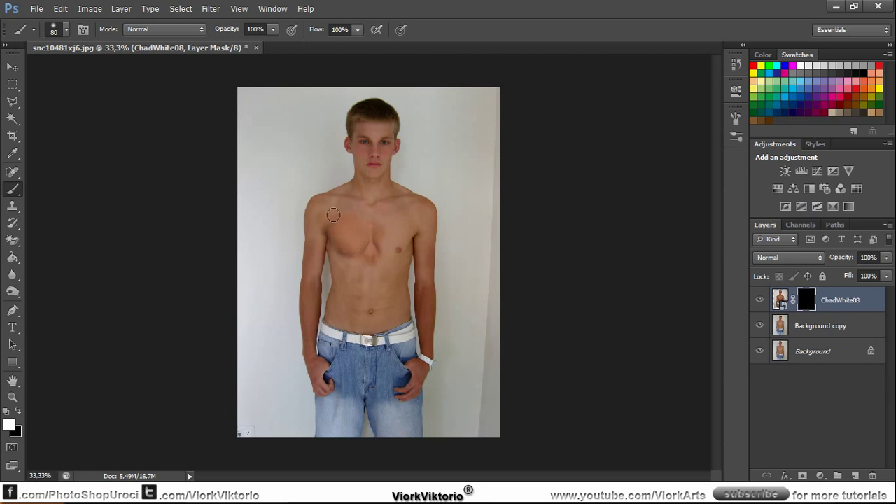
{"action": "left_click_drag", "start_coordinate": [389, 255], "coordinate": [409, 233]}
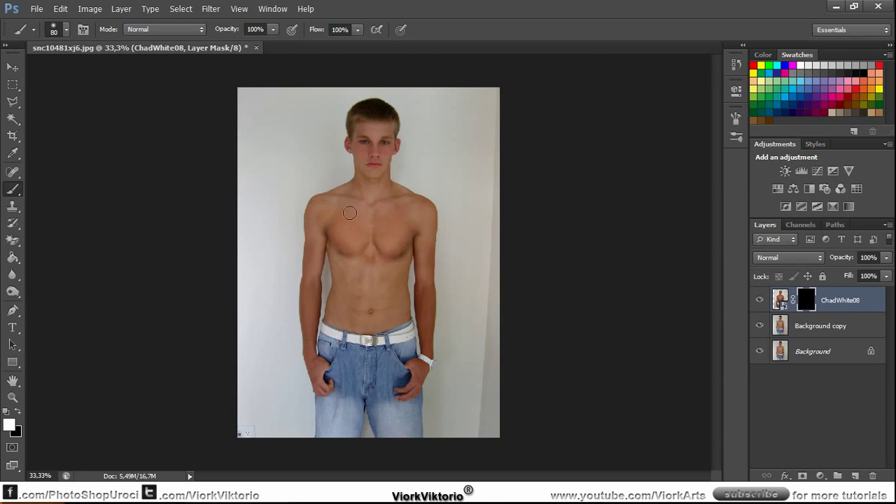
{"action": "mouse_move", "coordinate": [391, 260]}
{"action": "left_mouse_down"}
{"action": "mouse_move", "coordinate": [401, 234]}
{"action": "mouse_move", "coordinate": [376, 251]}
{"action": "mouse_move", "coordinate": [347, 246]}
{"action": "mouse_move", "coordinate": [342, 271]}
{"action": "mouse_move", "coordinate": [329, 242]}
{"action": "left_mouse_up"}
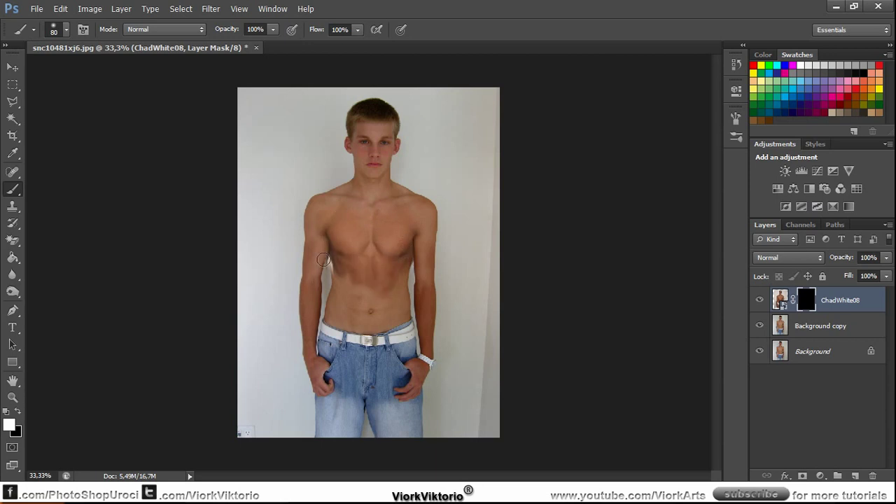
{"action": "mouse_move", "coordinate": [313, 275]}
{"action": "left_mouse_down"}
{"action": "mouse_move", "coordinate": [328, 243]}
{"action": "mouse_move", "coordinate": [351, 295]}
{"action": "mouse_move", "coordinate": [335, 291]}
{"action": "mouse_move", "coordinate": [332, 316]}
{"action": "mouse_move", "coordinate": [347, 307]}
{"action": "mouse_move", "coordinate": [355, 321]}
{"action": "mouse_move", "coordinate": [395, 308]}
{"action": "mouse_move", "coordinate": [369, 323]}
{"action": "mouse_move", "coordinate": [373, 293]}
{"action": "left_mouse_up"}
{"action": "left_click", "coordinate": [779, 299]}
{"action": "key", "text": "v"}
{"action": "left_click", "coordinate": [806, 300]}
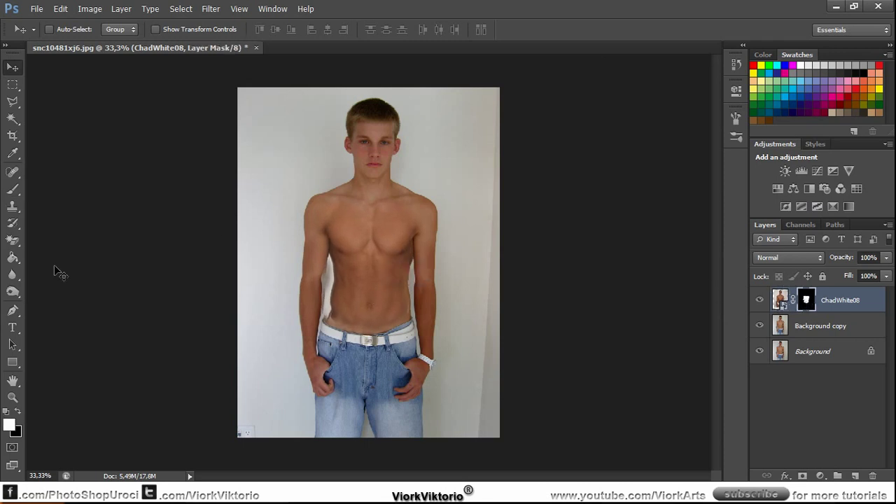
- Paint black on the mask with a 64 px soft brush along the man's right flank to restore the original waist outline
{"action": "left_click", "coordinate": [9, 190]}
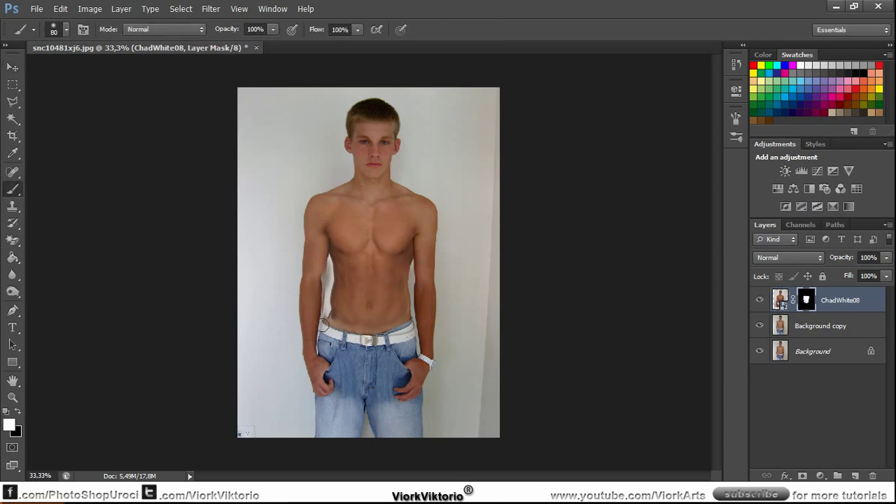
{"action": "scroll", "coordinate": [327, 319], "scroll_direction": "up", "scroll_amount": 6}
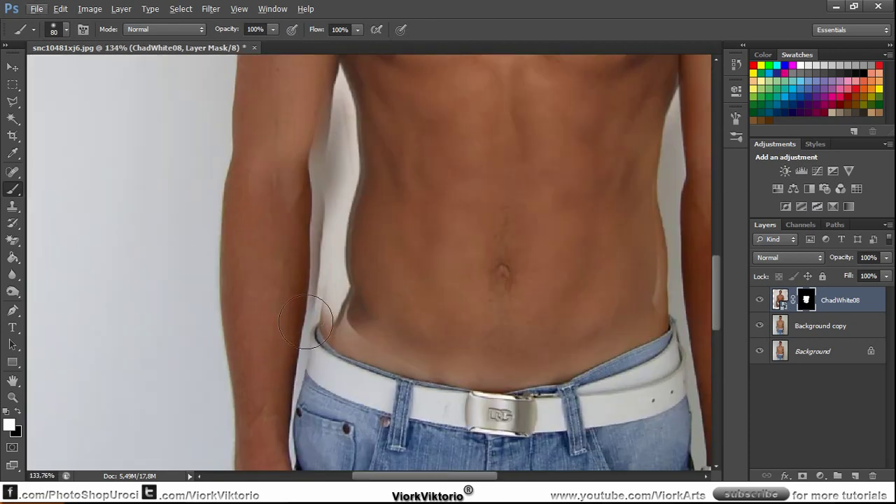
{"action": "left_click", "coordinate": [22, 413]}
{"action": "left_click", "coordinate": [64, 29]}
{"action": "left_click_drag", "start_coordinate": [64, 73], "coordinate": [59, 69]}
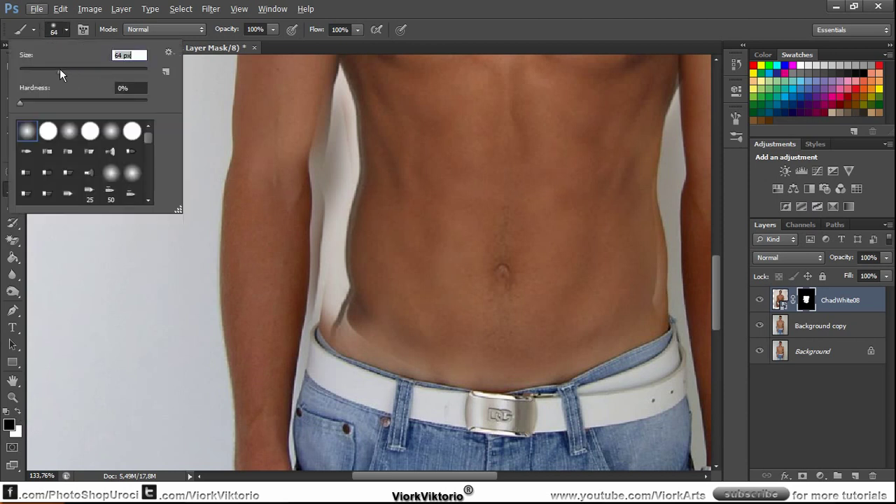
{"action": "left_click", "coordinate": [381, 330]}
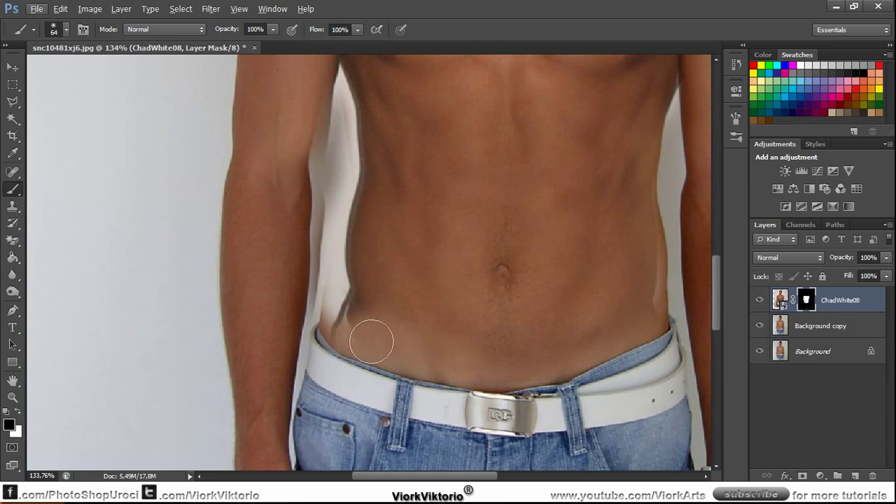
{"action": "mouse_move", "coordinate": [352, 320]}
{"action": "left_mouse_down"}
{"action": "mouse_move", "coordinate": [345, 260]}
{"action": "mouse_move", "coordinate": [373, 183]}
{"action": "mouse_move", "coordinate": [356, 89]}
{"action": "left_mouse_up"}
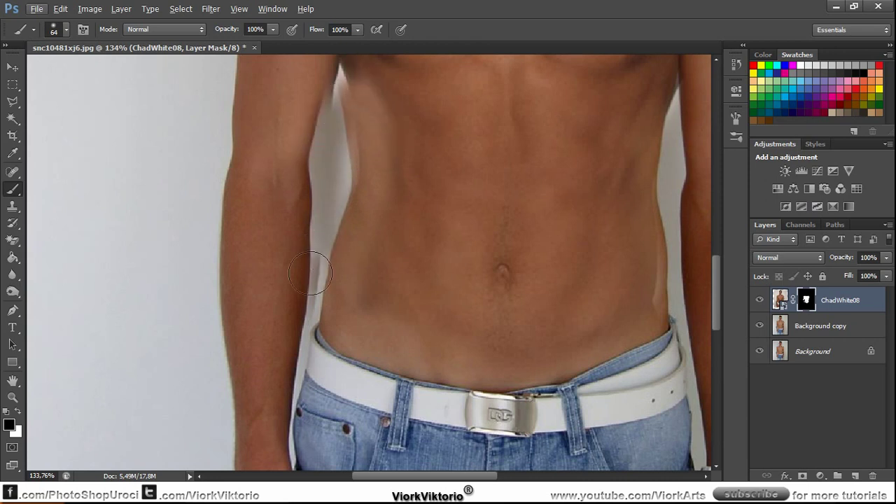
{"action": "scroll", "coordinate": [316, 231], "scroll_direction": "up", "scroll_amount": 3}
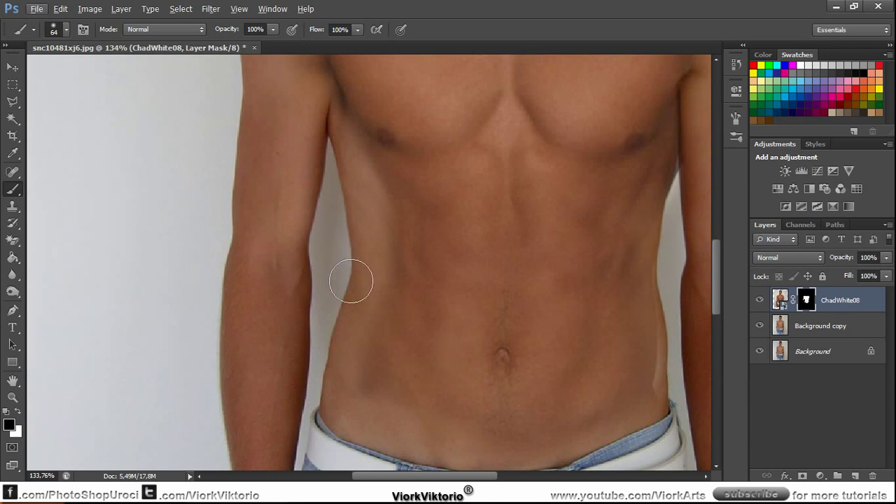
{"action": "scroll", "coordinate": [716, 274], "scroll_direction": "down", "scroll_amount": 1}
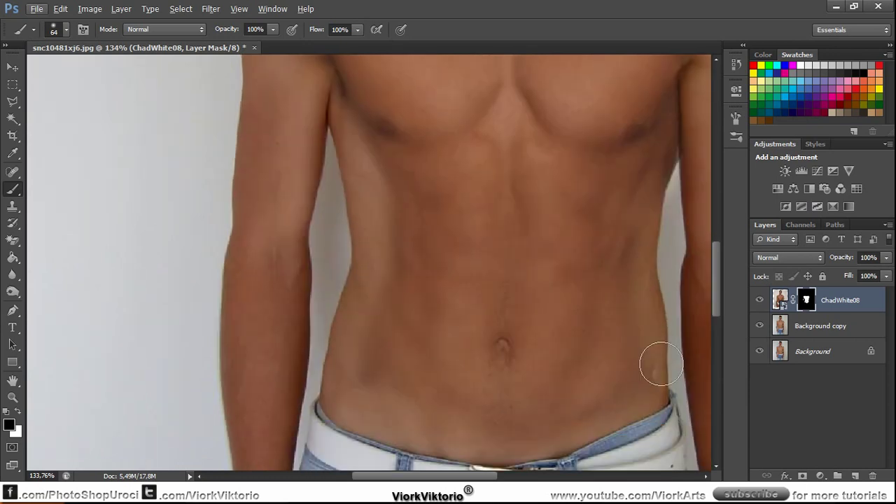
- Reveal the man's right armpit with white on the mask, and shift the ChadWhite08 image slightly up toward his right arm
{"action": "scroll", "coordinate": [504, 326], "scroll_direction": "up", "scroll_amount": 5}
{"action": "left_click", "coordinate": [18, 413]}
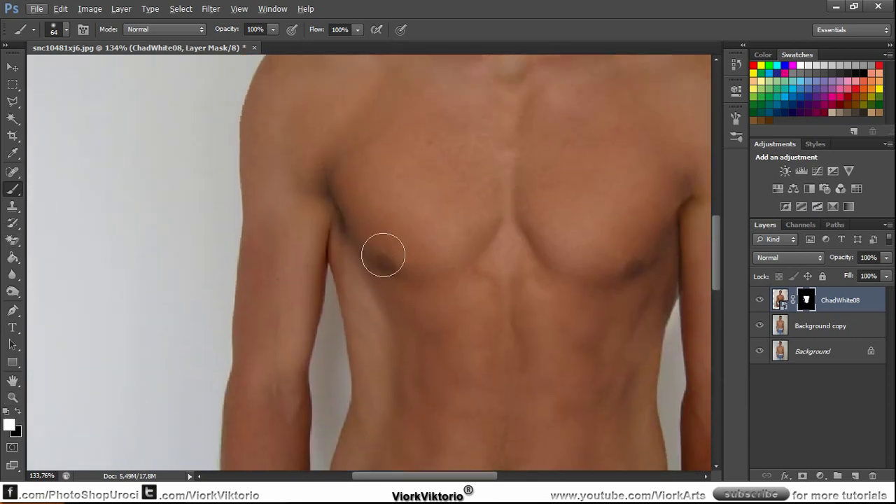
{"action": "mouse_move", "coordinate": [333, 233]}
{"action": "left_mouse_down"}
{"action": "mouse_move", "coordinate": [307, 268]}
{"action": "mouse_move", "coordinate": [311, 284]}
{"action": "mouse_move", "coordinate": [315, 275]}
{"action": "mouse_move", "coordinate": [303, 309]}
{"action": "mouse_move", "coordinate": [314, 275]}
{"action": "left_mouse_up"}
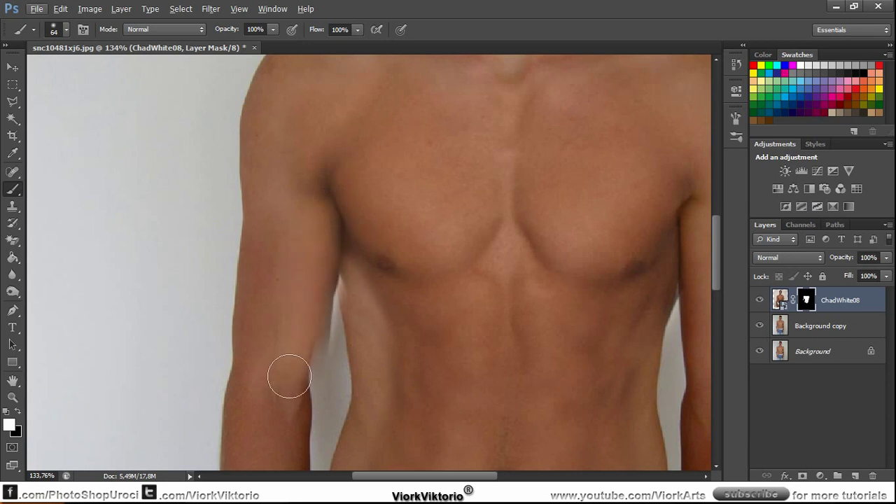
{"action": "scroll", "coordinate": [287, 426], "scroll_direction": "down", "scroll_amount": 1}
{"action": "left_click", "coordinate": [780, 300]}
{"action": "key", "text": "v"}
{"action": "left_click_drag", "start_coordinate": [407, 345], "coordinate": [393, 331]}
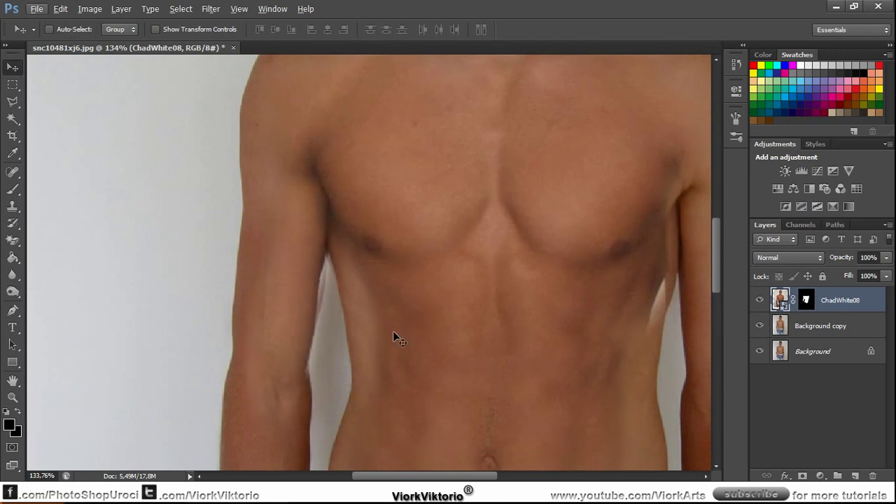
- Rework the mask at the man's left armpit, revealing it with white and hiding the spill over the arm and flank with black
{"action": "left_click", "coordinate": [18, 411]}
{"action": "left_click", "coordinate": [12, 189]}
{"action": "left_click", "coordinate": [806, 300]}
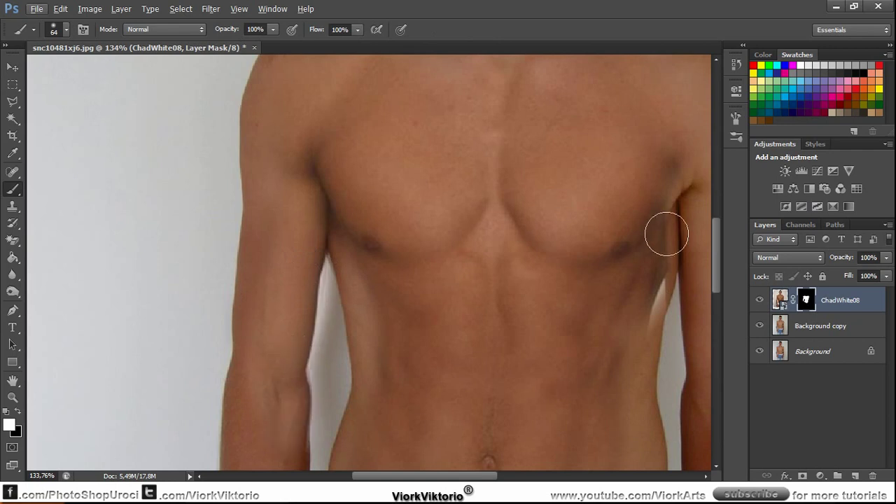
{"action": "left_click_drag", "start_coordinate": [680, 206], "coordinate": [677, 218]}
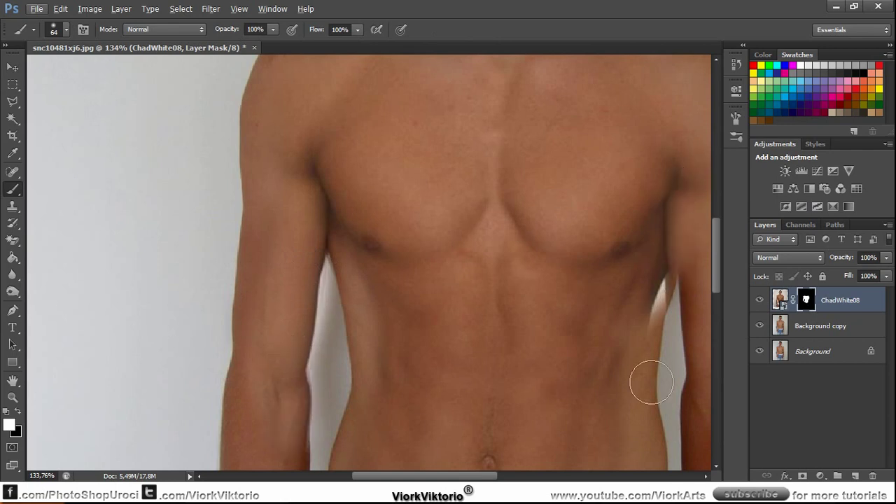
{"action": "scroll", "coordinate": [596, 266], "scroll_direction": "right", "scroll_amount": 5}
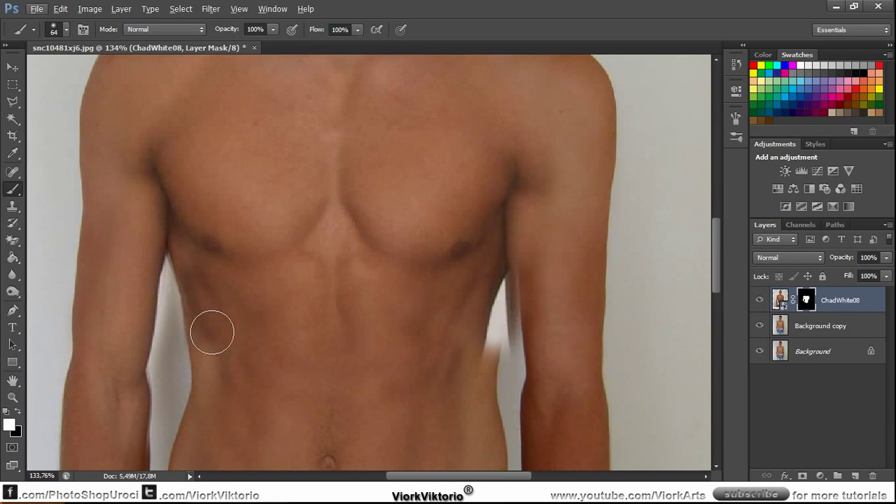
{"action": "left_click", "coordinate": [16, 411]}
{"action": "mouse_move", "coordinate": [515, 280]}
{"action": "left_mouse_down"}
{"action": "mouse_move", "coordinate": [506, 320]}
{"action": "mouse_move", "coordinate": [537, 206]}
{"action": "mouse_move", "coordinate": [500, 266]}
{"action": "mouse_move", "coordinate": [544, 360]}
{"action": "left_mouse_up"}
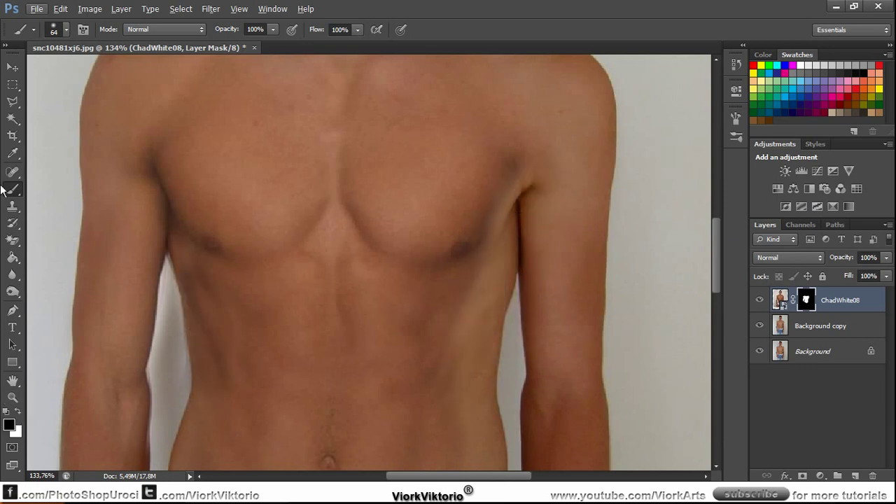
- Nudge the ChadWhite08 image slightly down toward the man's left arm and mask out its overlap along his right arm and flank
{"action": "left_click", "coordinate": [11, 67]}
{"action": "left_click", "coordinate": [780, 300]}
{"action": "left_click_drag", "start_coordinate": [327, 270], "coordinate": [336, 274]}
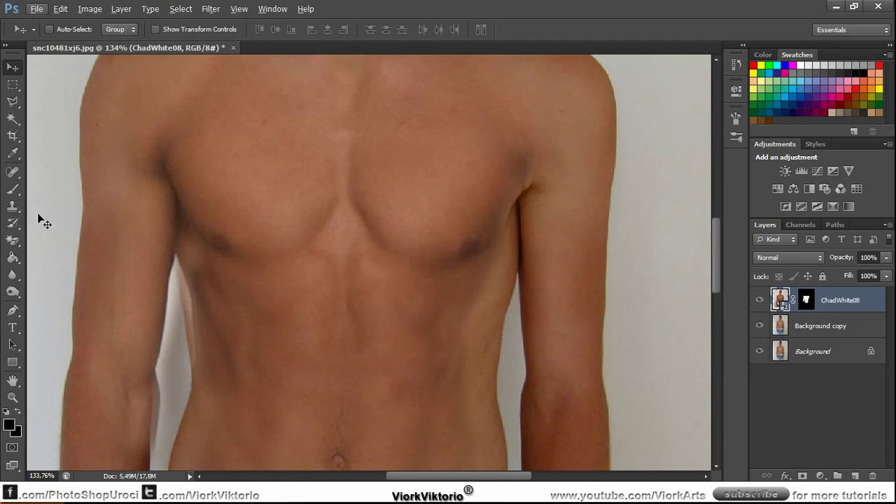
{"action": "left_click", "coordinate": [805, 299]}
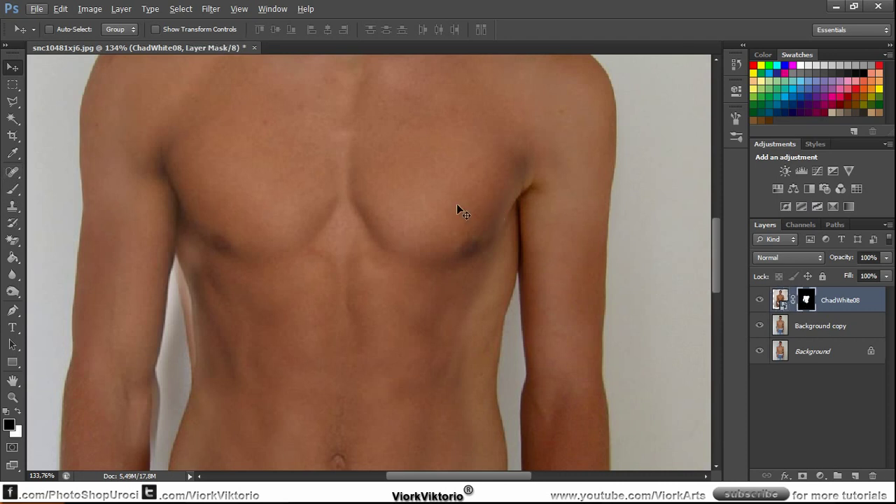
{"action": "left_click", "coordinate": [13, 192]}
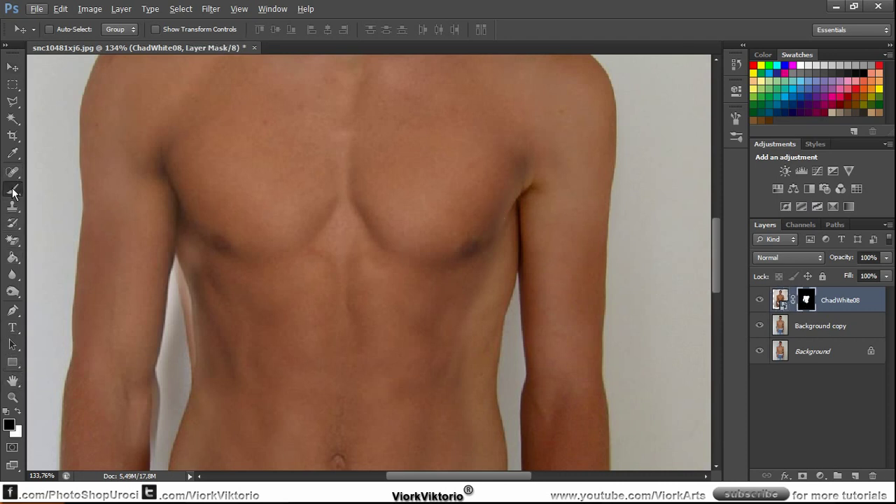
{"action": "mouse_move", "coordinate": [212, 364]}
{"action": "left_mouse_down"}
{"action": "mouse_move", "coordinate": [187, 284]}
{"action": "mouse_move", "coordinate": [179, 302]}
{"action": "mouse_move", "coordinate": [184, 280]}
{"action": "mouse_move", "coordinate": [190, 321]}
{"action": "mouse_move", "coordinate": [208, 316]}
{"action": "mouse_move", "coordinate": [187, 327]}
{"action": "mouse_move", "coordinate": [190, 346]}
{"action": "mouse_move", "coordinate": [182, 275]}
{"action": "mouse_move", "coordinate": [173, 266]}
{"action": "mouse_move", "coordinate": [154, 423]}
{"action": "mouse_move", "coordinate": [140, 437]}
{"action": "mouse_move", "coordinate": [170, 240]}
{"action": "mouse_move", "coordinate": [140, 304]}
{"action": "mouse_move", "coordinate": [161, 301]}
{"action": "mouse_move", "coordinate": [171, 259]}
{"action": "left_mouse_up"}
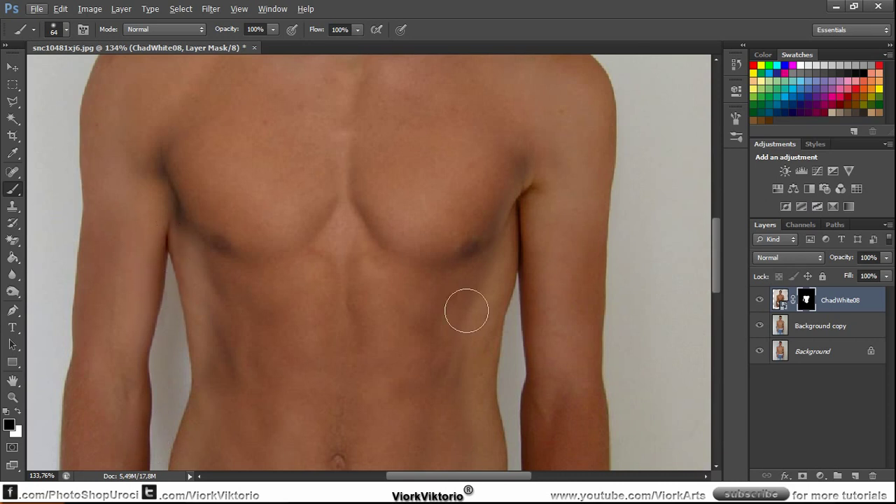
- Reveal the chest edge and ribs on the man's left side with white, and clean the outline beside his arm with black
{"action": "left_click", "coordinate": [19, 412]}
{"action": "left_click_drag", "start_coordinate": [511, 215], "coordinate": [516, 190]}
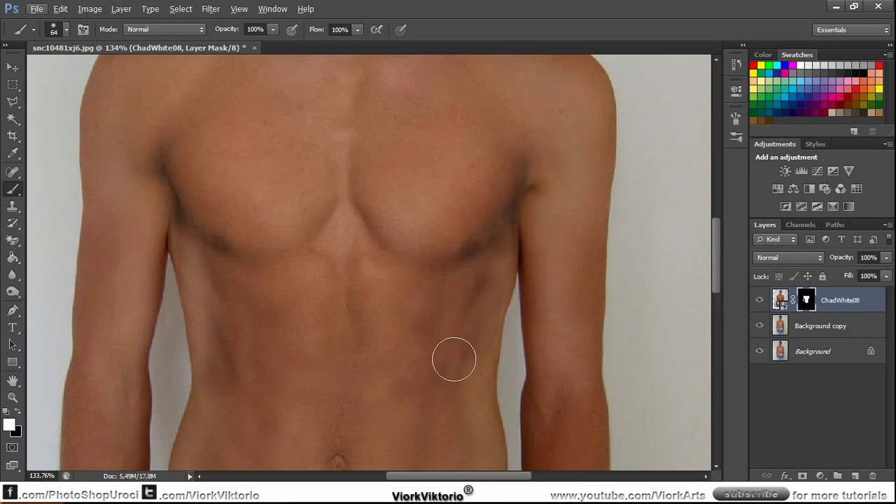
{"action": "left_click", "coordinate": [20, 414]}
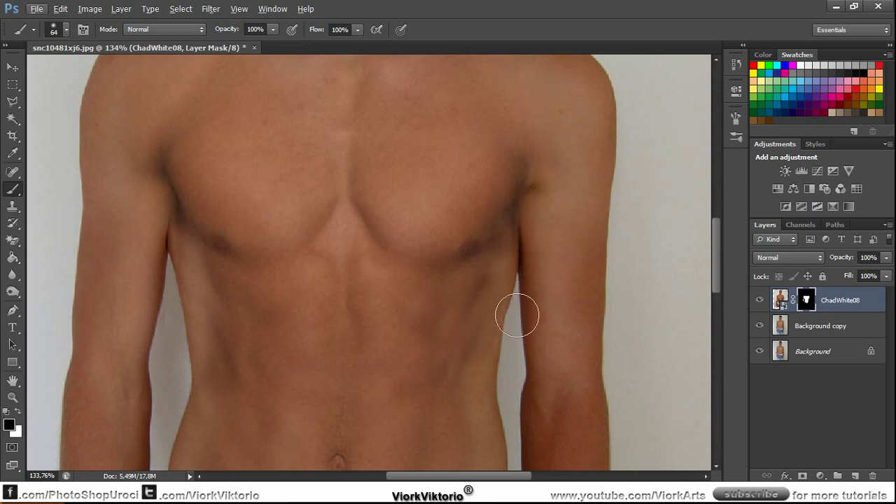
{"action": "mouse_move", "coordinate": [511, 339]}
{"action": "left_mouse_down"}
{"action": "mouse_move", "coordinate": [506, 360]}
{"action": "mouse_move", "coordinate": [509, 350]}
{"action": "left_mouse_up"}
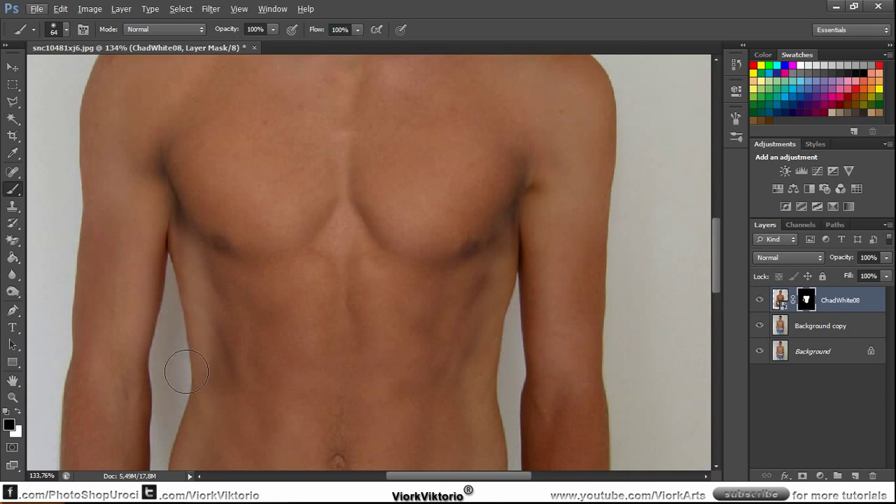
- Paint white on the mask to reveal the muscle definition around the collarbones and shoulders
{"action": "scroll", "coordinate": [198, 355], "scroll_direction": "down", "scroll_amount": 4}
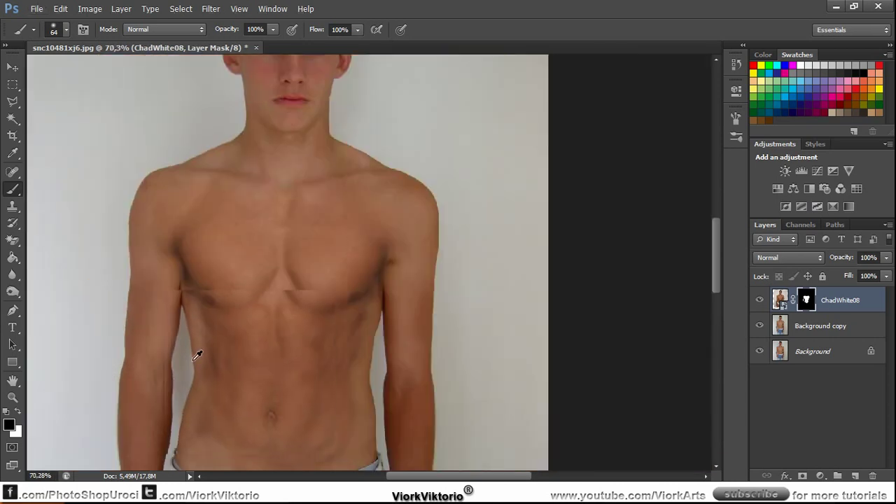
{"action": "scroll", "coordinate": [197, 355], "scroll_direction": "down", "scroll_amount": 2}
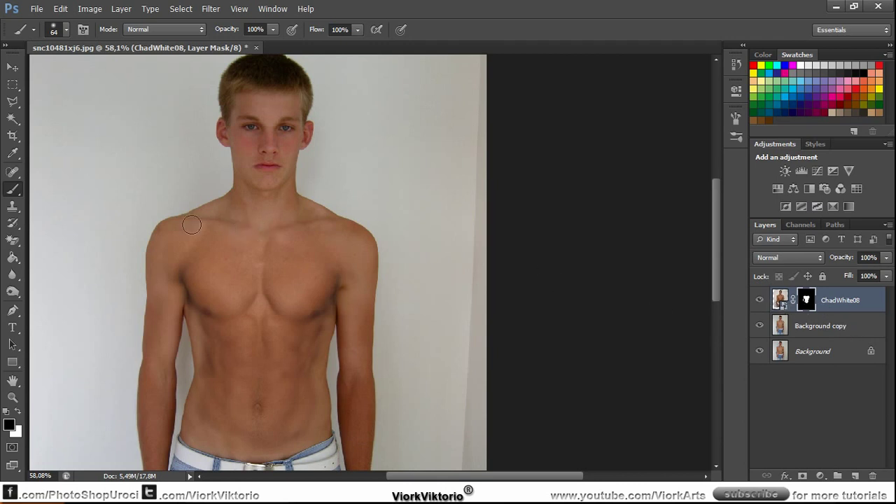
{"action": "left_click", "coordinate": [19, 414]}
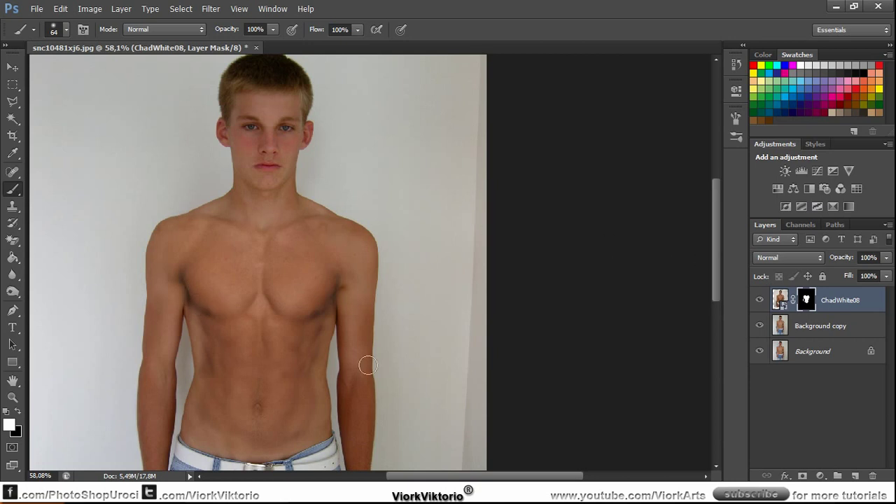
- Target the ChadWhite08 layer's image instead of its mask and rasterize the smart object
{"action": "key", "text": "ctrl+2"}
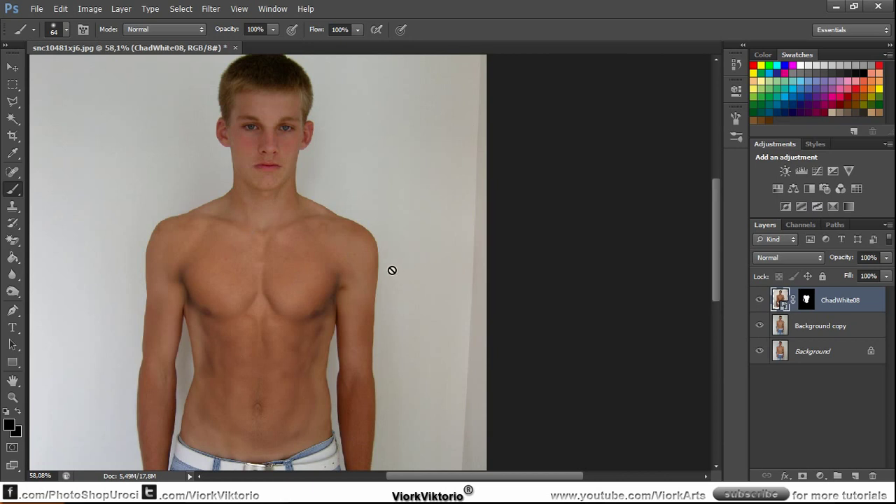
{"action": "left_click", "coordinate": [84, 9]}
{"action": "mouse_move", "coordinate": [89, 39]}
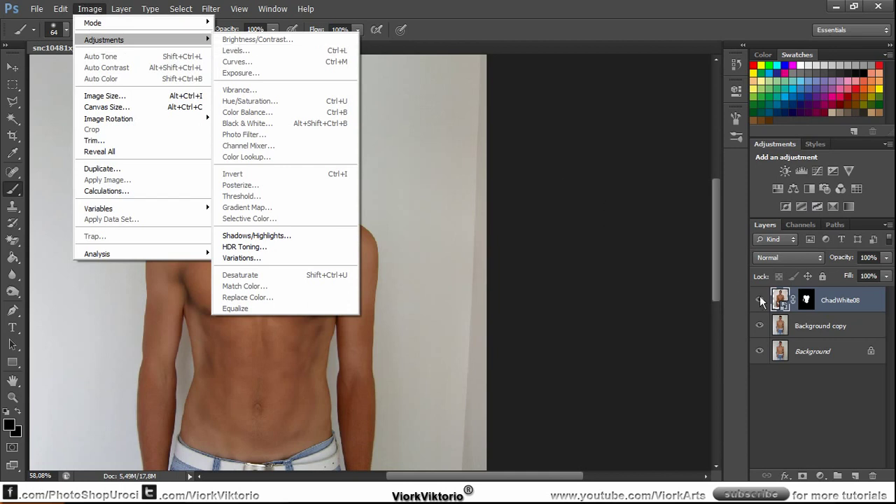
{"action": "left_click", "coordinate": [556, 282]}
{"action": "left_click", "coordinate": [423, 203]}
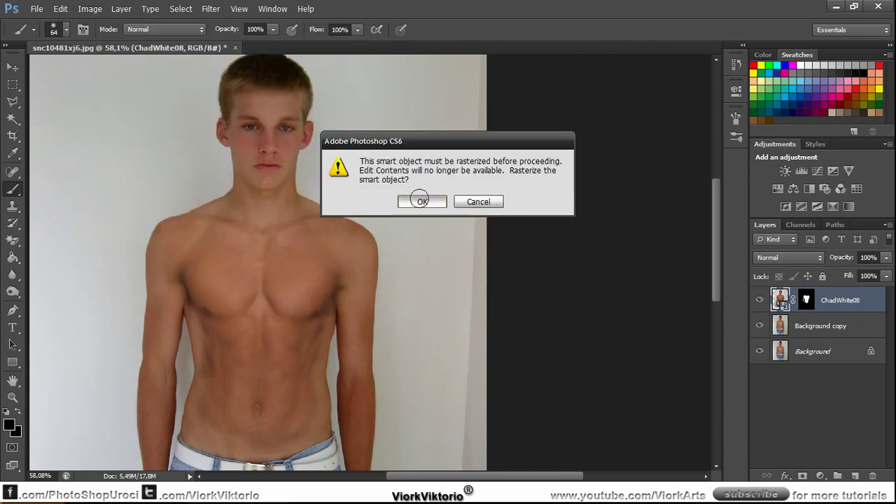
- Apply Levels to the ChadWhite08 layer's image, lightening its midtones slightly to match the man's skin tone
{"action": "left_click", "coordinate": [89, 10]}
{"action": "mouse_move", "coordinate": [96, 41]}
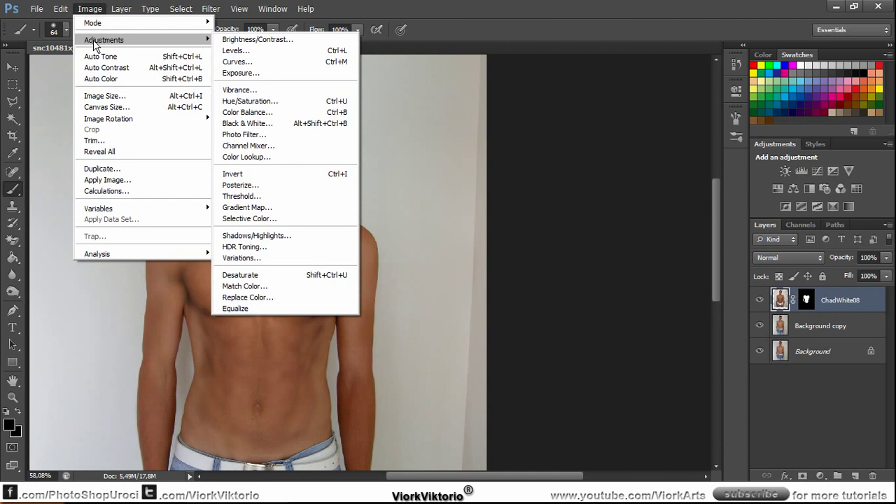
{"action": "left_click", "coordinate": [285, 54]}
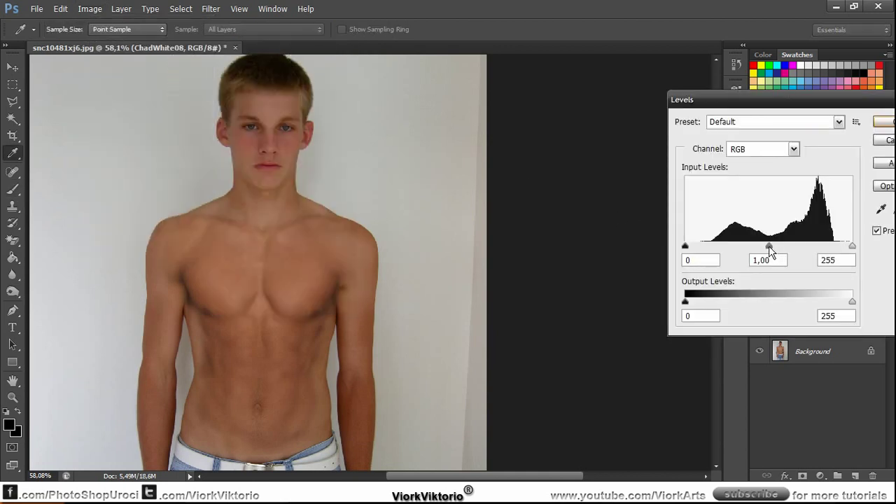
{"action": "left_click_drag", "start_coordinate": [769, 247], "coordinate": [758, 250]}
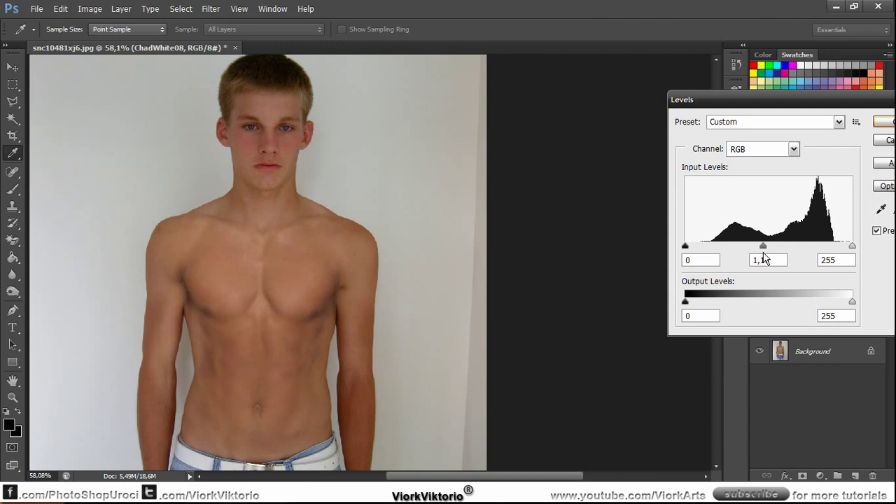
{"action": "left_click", "coordinate": [888, 126]}
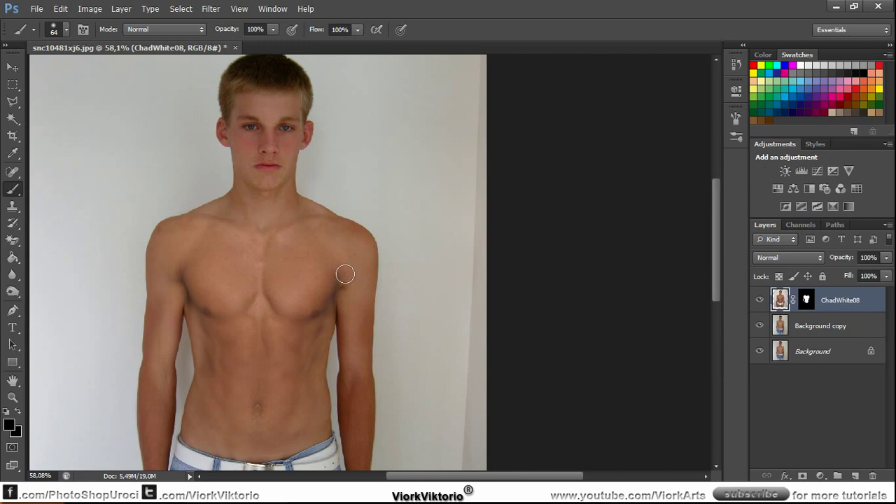
- Add a Gradient Map adjustment layer above ChadWhite08 using the black-to-white gradient preset
{"action": "scroll", "coordinate": [342, 273], "scroll_direction": "down", "scroll_amount": 4}
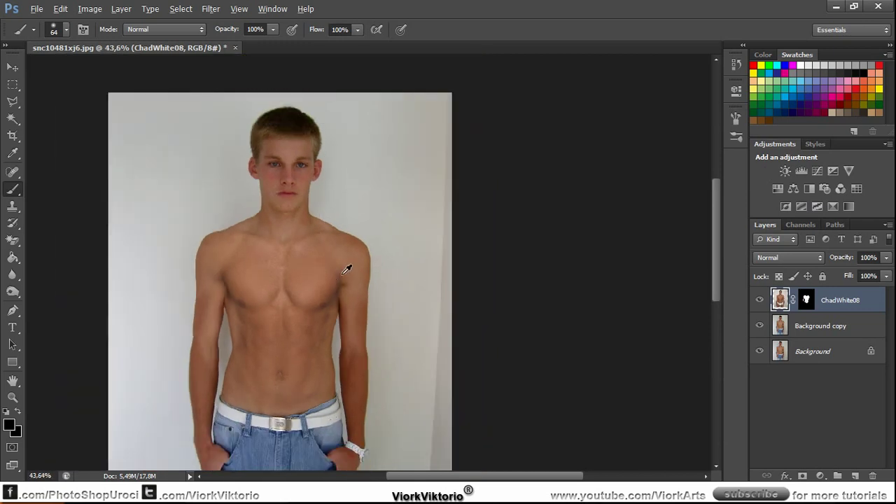
{"action": "key", "text": "alt"}
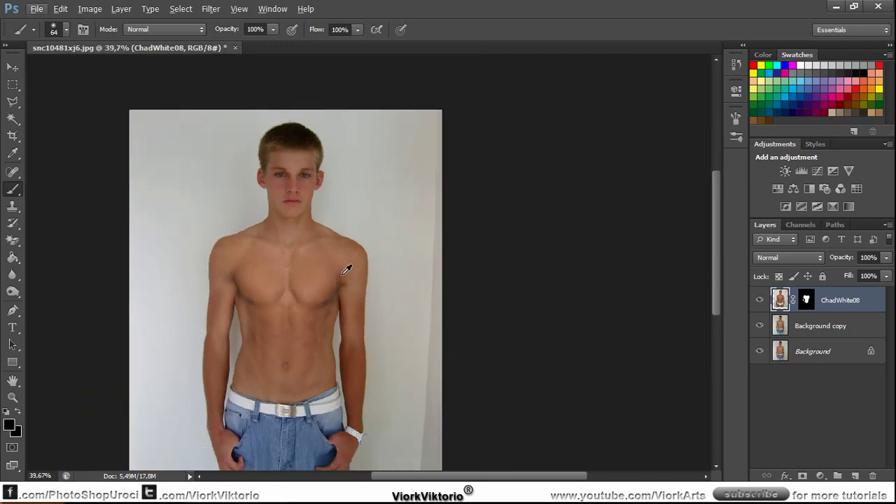
{"action": "left_click", "coordinate": [821, 476]}
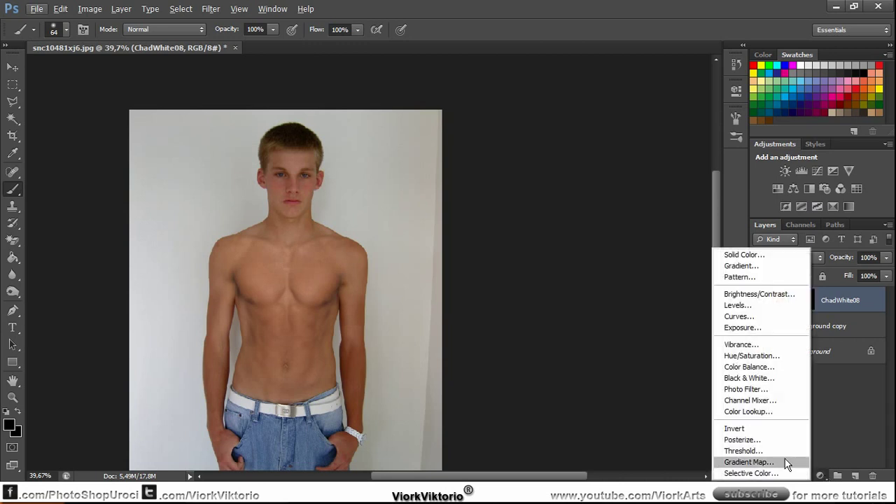
{"action": "left_click", "coordinate": [748, 462]}
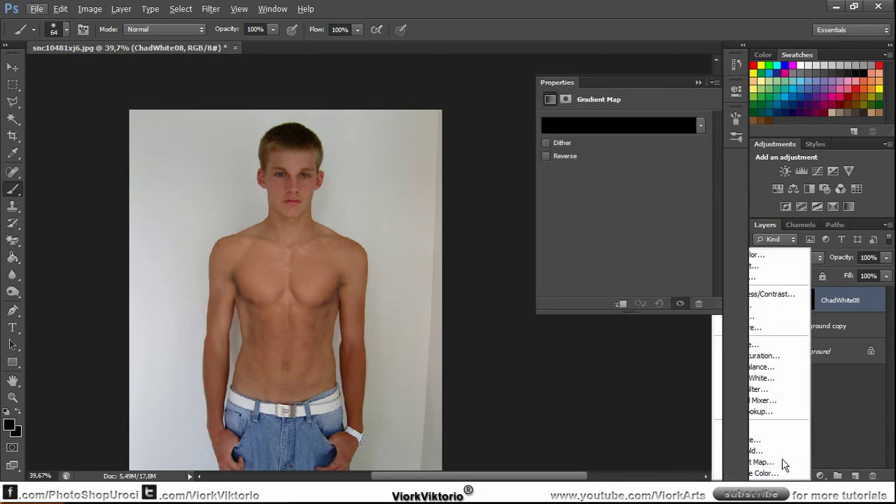
{"action": "left_click", "coordinate": [700, 126]}
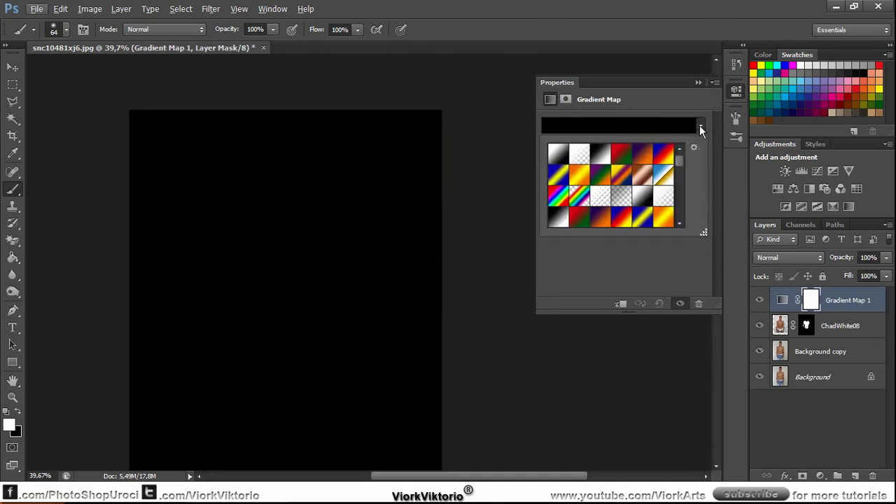
{"action": "left_click", "coordinate": [602, 158]}
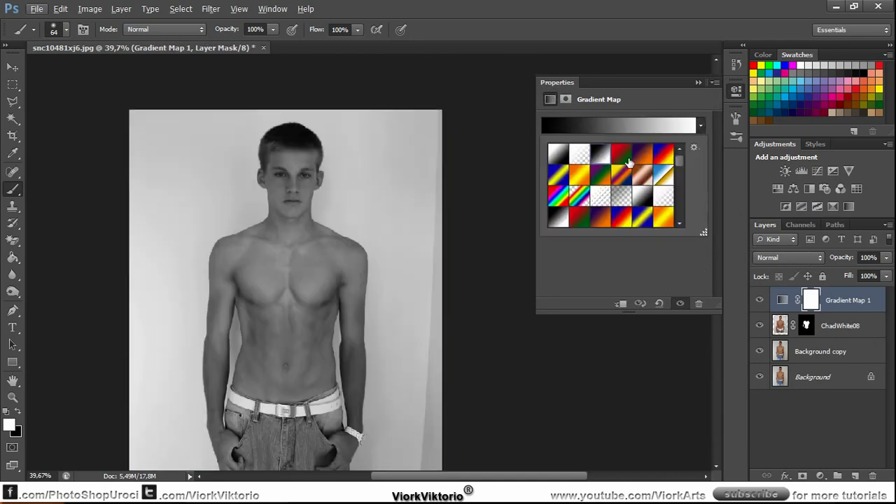
- Set the Gradient Map layer's blend mode to Soft Light and its opacity to 50%
{"action": "left_click", "coordinate": [790, 257]}
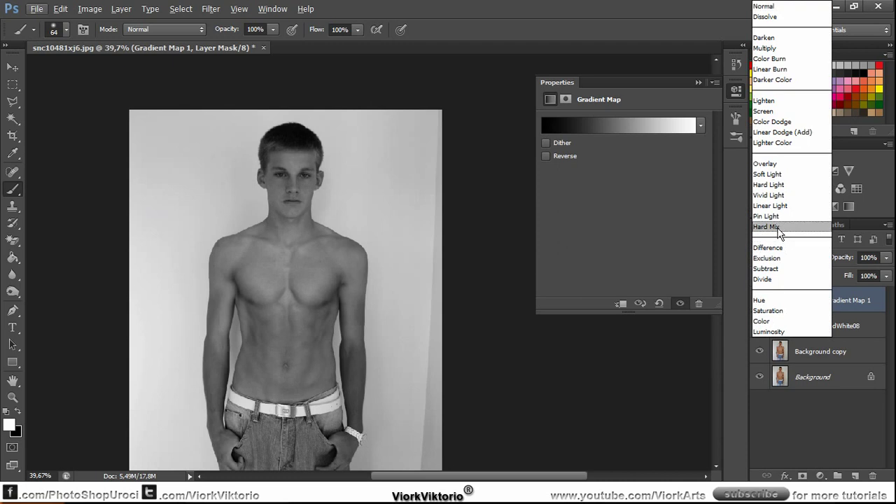
{"action": "left_click", "coordinate": [775, 174]}
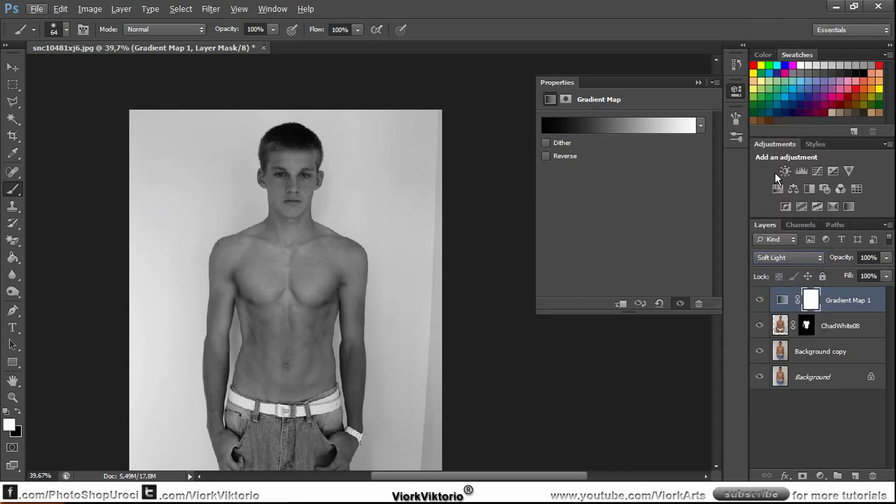
{"action": "left_click_drag", "start_coordinate": [849, 258], "coordinate": [815, 259]}
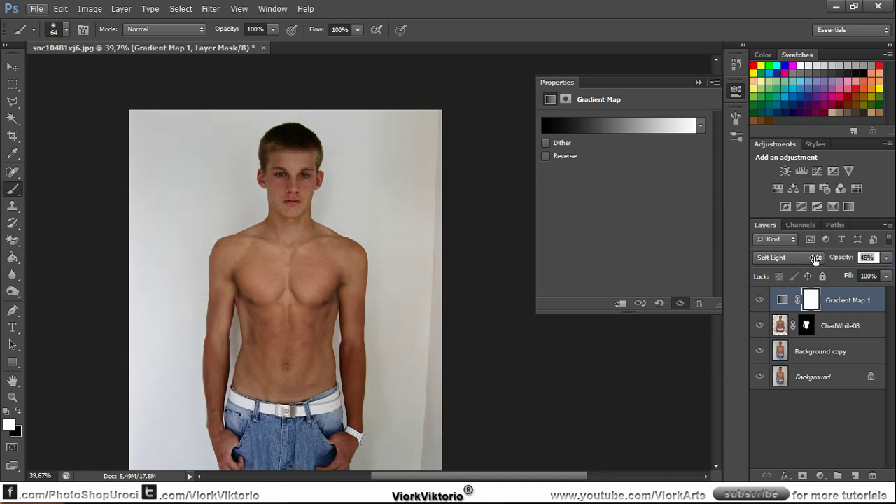
{"action": "left_click_drag", "start_coordinate": [886, 258], "coordinate": [864, 258]}
- Try the red-green and Violet, Orange presets on the Gradient Map, return to the black-to-white gradient and close its settings
{"action": "left_click", "coordinate": [700, 126]}
{"action": "left_click", "coordinate": [620, 155]}
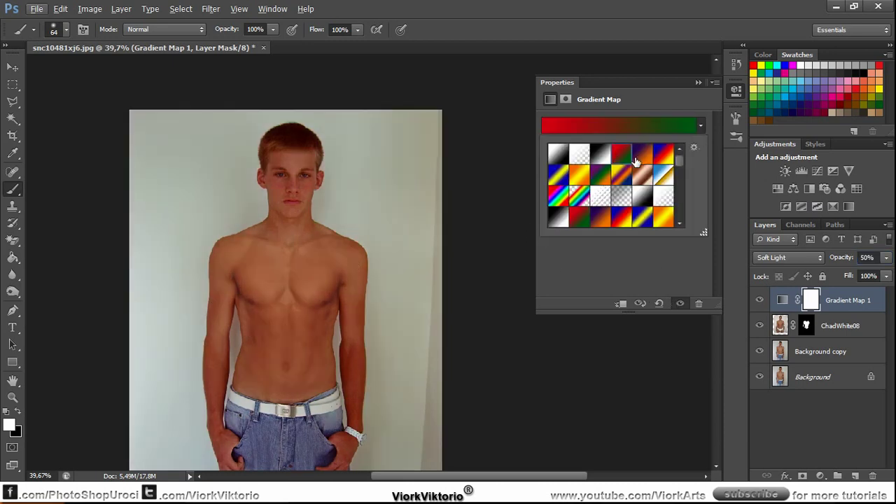
{"action": "left_click", "coordinate": [637, 160]}
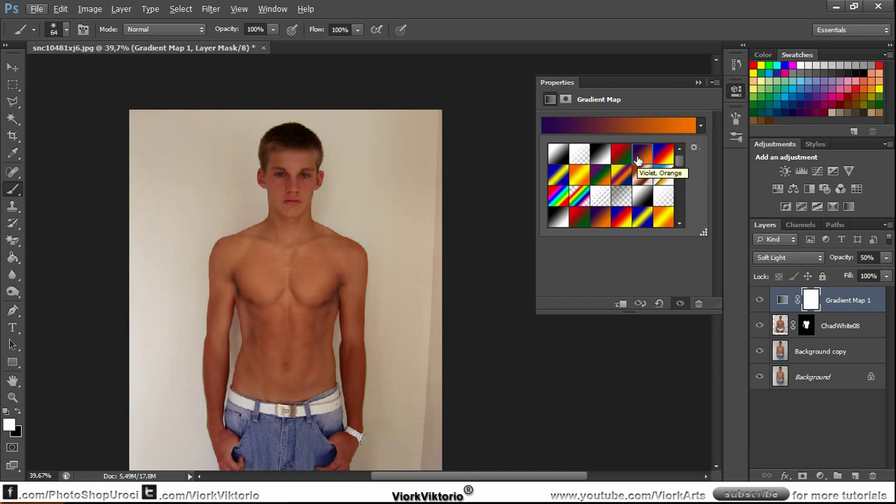
{"action": "left_click", "coordinate": [603, 158]}
{"action": "left_click", "coordinate": [697, 83]}
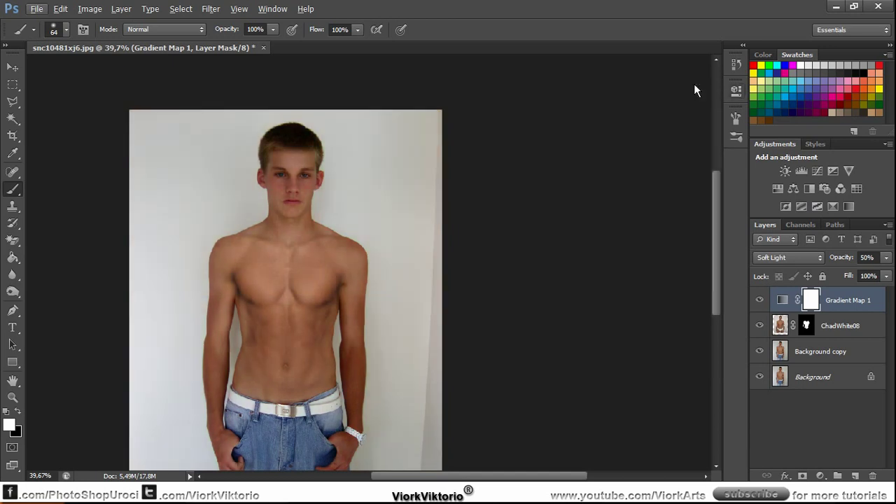
- Paint black on the ChadWhite08 mask to clean up the overlap around the man's right armpit and inner upper arm
{"action": "left_click", "coordinate": [803, 325]}
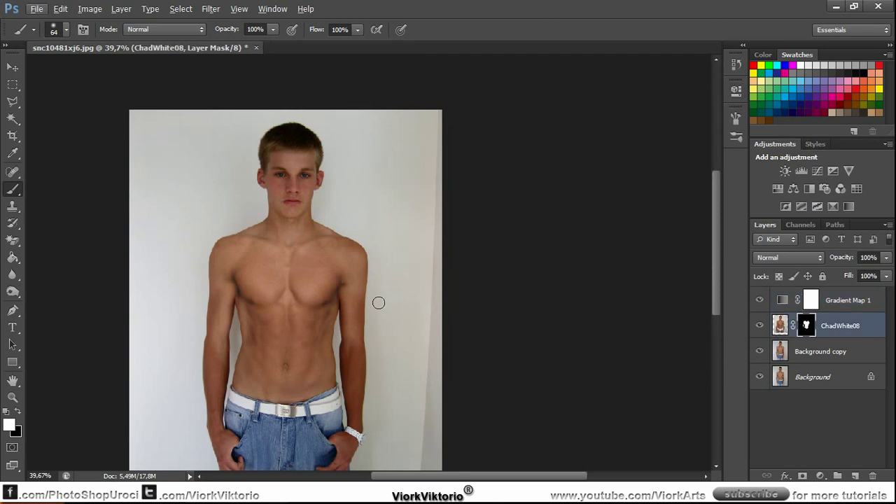
{"action": "scroll", "coordinate": [231, 292], "scroll_direction": "up", "scroll_amount": 3}
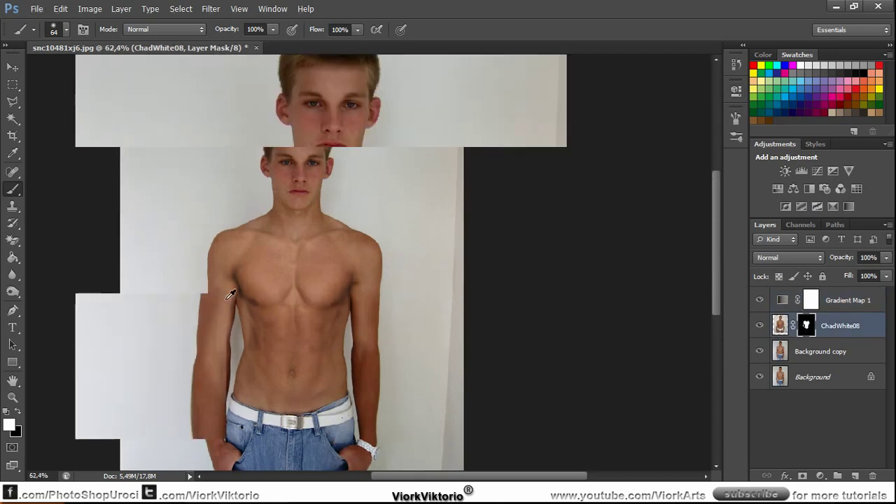
{"action": "scroll", "coordinate": [231, 292], "scroll_direction": "up", "scroll_amount": 4}
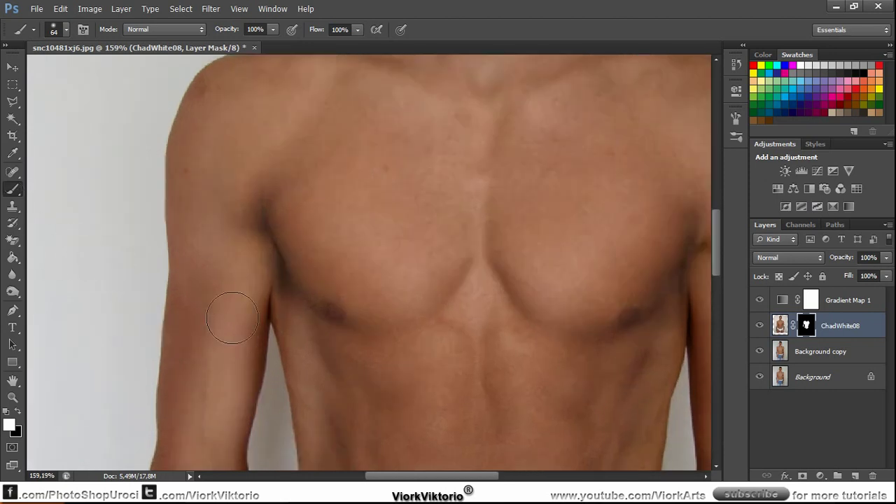
{"action": "left_click", "coordinate": [19, 412]}
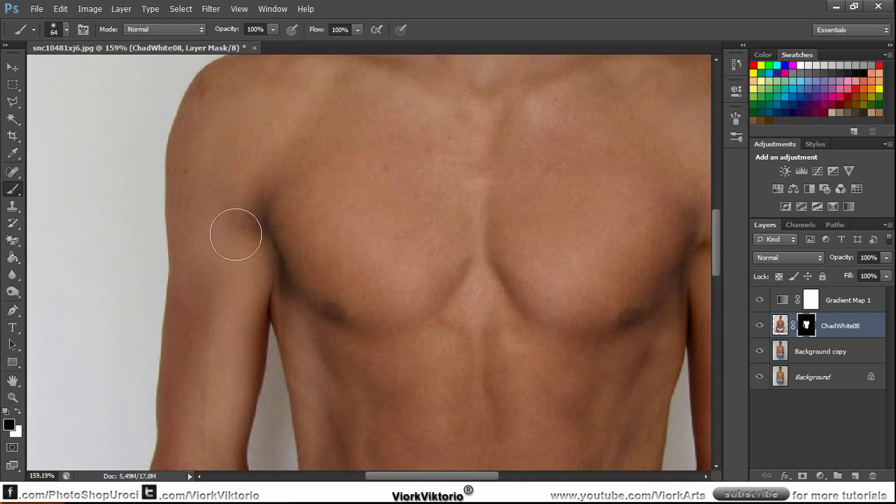
{"action": "mouse_move", "coordinate": [242, 222]}
{"action": "left_mouse_down"}
{"action": "mouse_move", "coordinate": [251, 270]}
{"action": "mouse_move", "coordinate": [262, 252]}
{"action": "mouse_move", "coordinate": [267, 259]}
{"action": "mouse_move", "coordinate": [279, 318]}
{"action": "mouse_move", "coordinate": [250, 282]}
{"action": "mouse_move", "coordinate": [245, 232]}
{"action": "mouse_move", "coordinate": [232, 288]}
{"action": "left_mouse_up"}
{"action": "scroll", "coordinate": [232, 288], "scroll_direction": "down", "scroll_amount": 4}
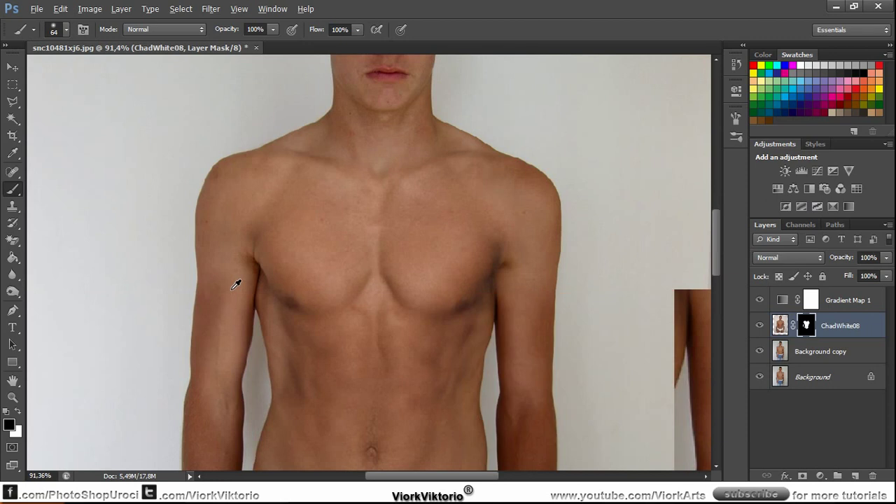
{"action": "scroll", "coordinate": [236, 281], "scroll_direction": "down", "scroll_amount": 1}
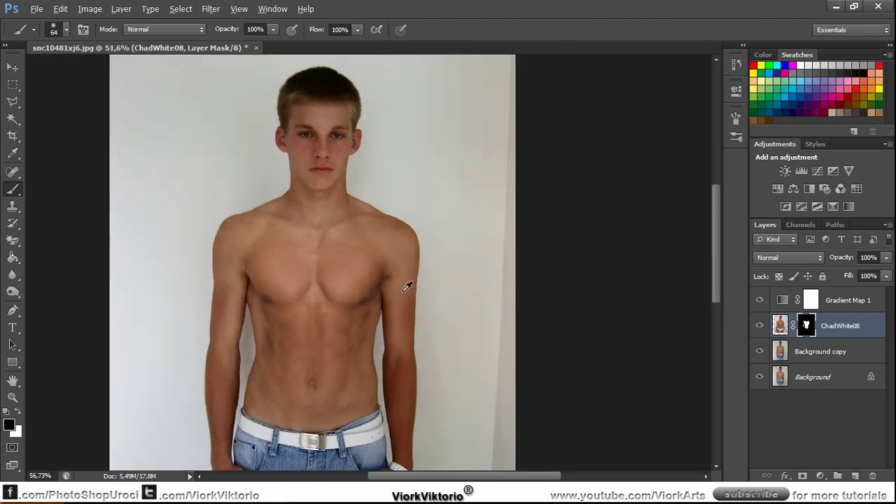
- Inspect the blend around the man's left arm and compare the torso with the ChadWhite08 layer hidden and shown
{"action": "scroll", "coordinate": [407, 279], "scroll_direction": "up", "scroll_amount": 4}
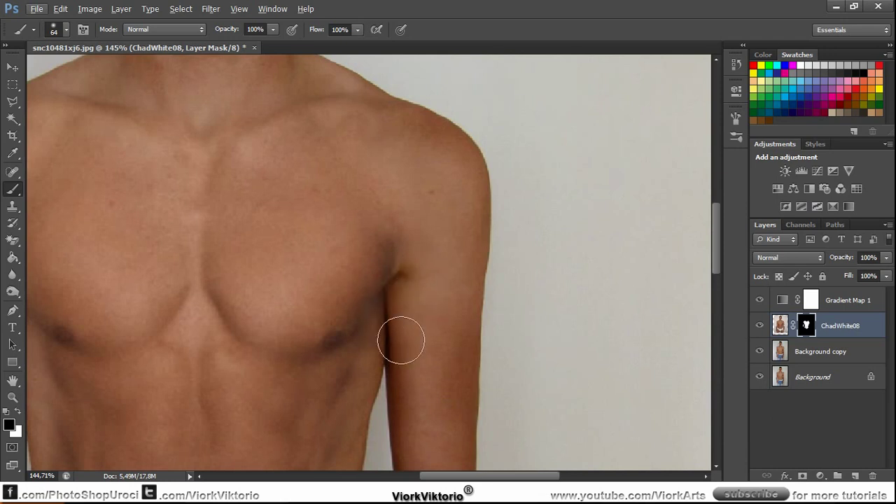
{"action": "scroll", "coordinate": [435, 279], "scroll_direction": "down", "scroll_amount": 3}
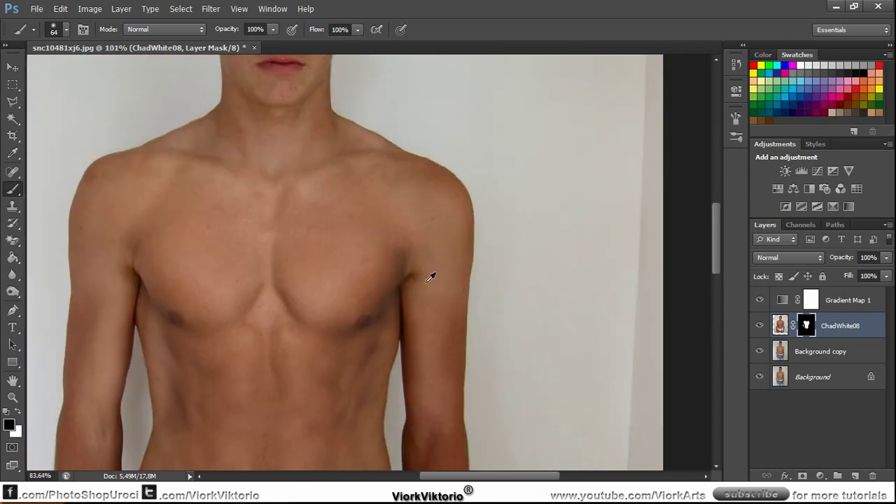
{"action": "scroll", "coordinate": [426, 278], "scroll_direction": "down", "scroll_amount": 3}
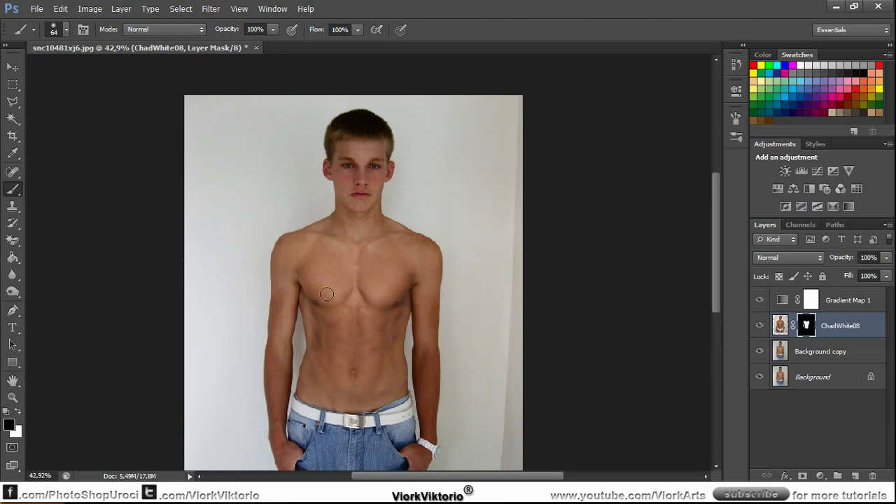
{"action": "left_click", "coordinate": [760, 326]}
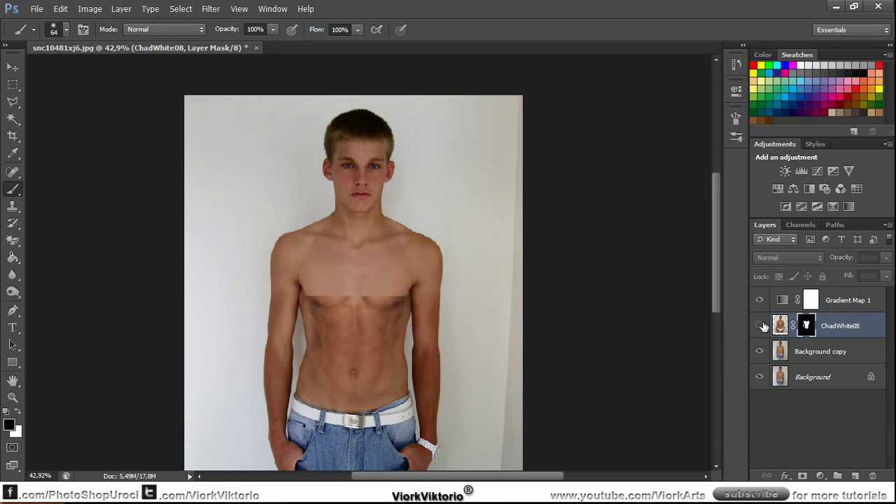
{"action": "left_click", "coordinate": [760, 326]}
{"action": "left_click", "coordinate": [760, 325]}
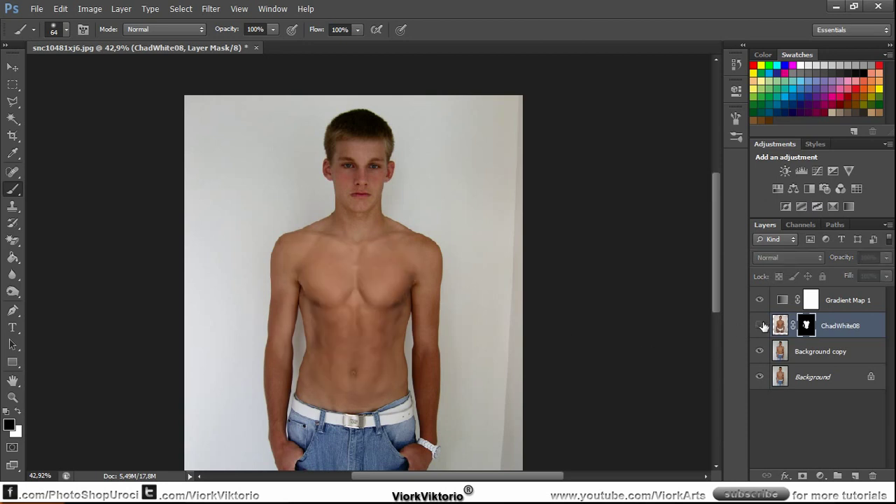
{"action": "left_click", "coordinate": [760, 326]}
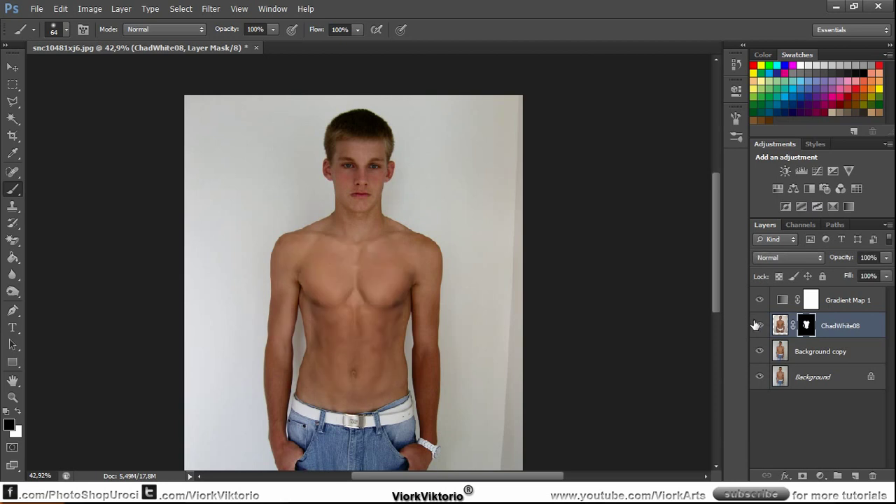
- Open the black-and-white photo tumblr_m58qt2STuE1r4j6i4o1_1280.jpg from the Downloads folder as a separate document, ignoring its invalid ICC profile
{"action": "left_click", "coordinate": [494, 499]}
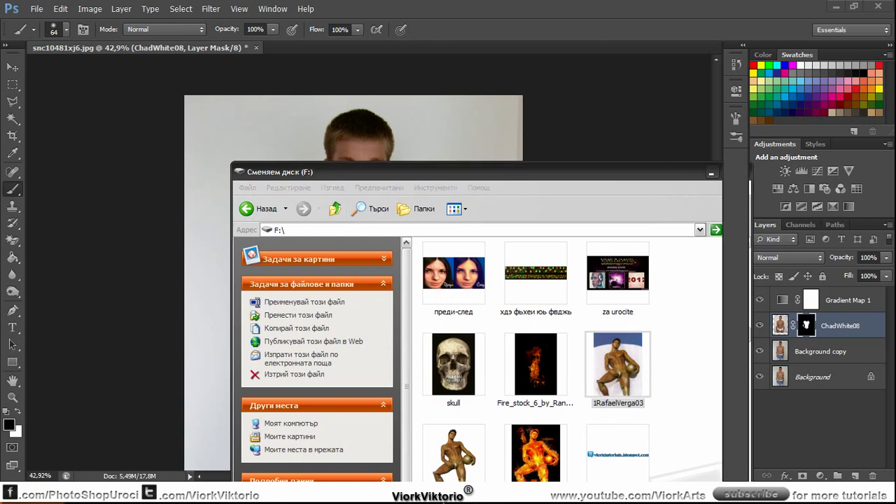
{"action": "left_click", "coordinate": [494, 499]}
{"action": "left_click", "coordinate": [356, 501]}
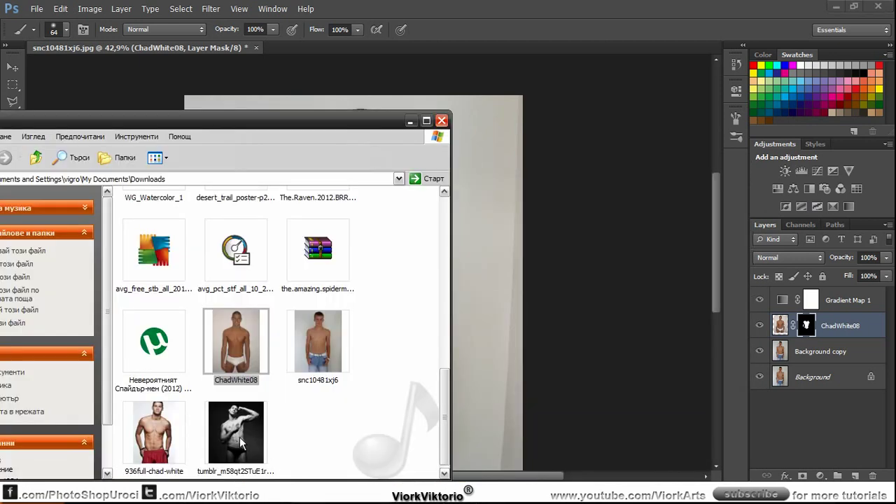
{"action": "left_click_drag", "start_coordinate": [243, 444], "coordinate": [484, 152]}
{"action": "left_click_drag", "start_coordinate": [479, 64], "coordinate": [480, 48]}
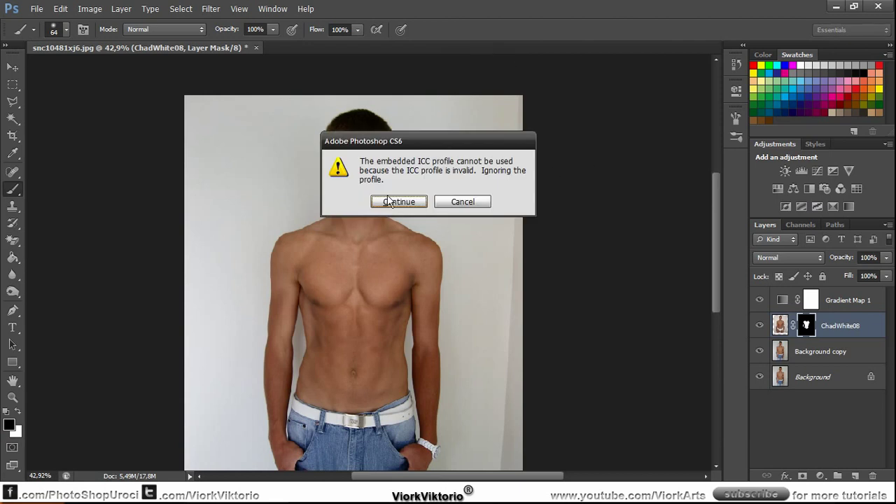
{"action": "left_click", "coordinate": [392, 202]}
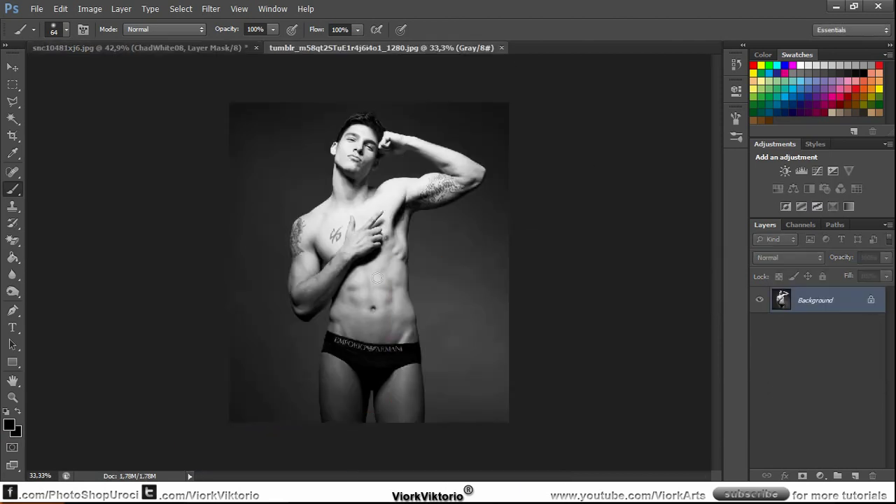
- Duplicate the Background layer of the black-and-white photo and activate the Burn tool
{"action": "left_click_drag", "start_coordinate": [844, 302], "coordinate": [856, 476]}
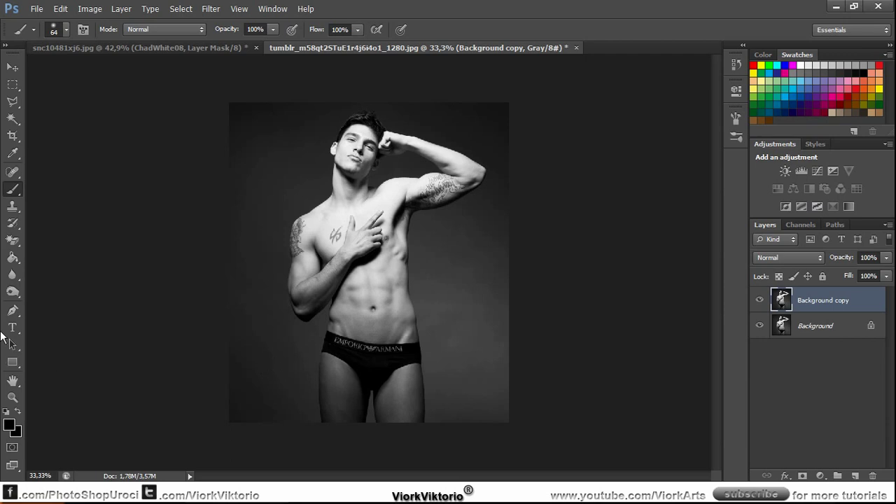
{"action": "left_click", "coordinate": [13, 292]}
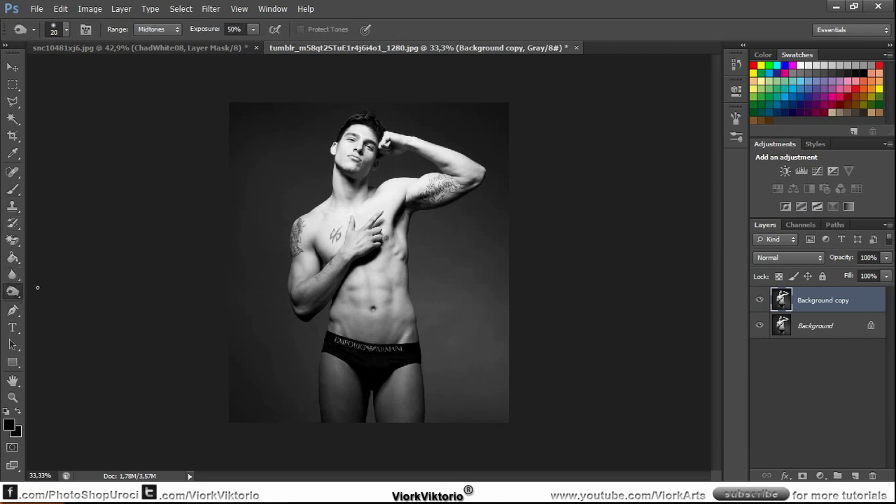
{"action": "right_click", "coordinate": [15, 293]}
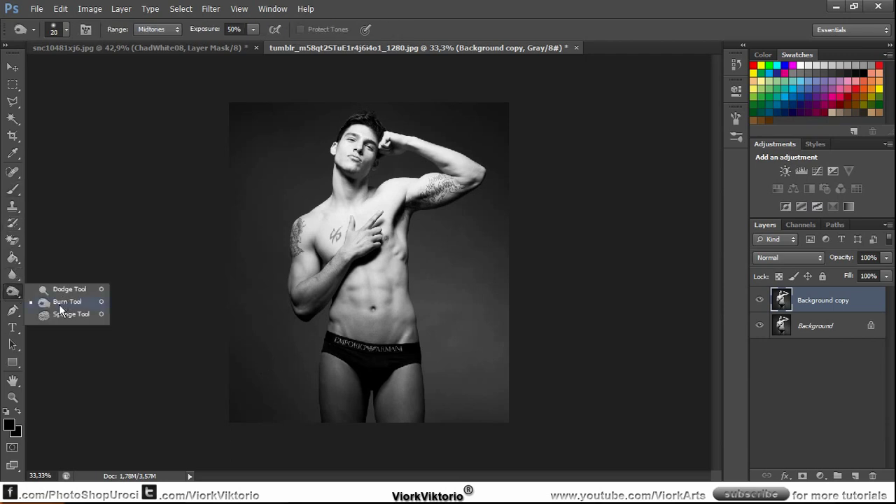
{"action": "left_click", "coordinate": [60, 307]}
- Burn the shadows between the man's abdominal muscles and across the lower abdomen with a soft 54 px brush
{"action": "scroll", "coordinate": [372, 305], "scroll_direction": "up", "scroll_amount": 5}
{"action": "scroll", "coordinate": [384, 323], "scroll_direction": "up", "scroll_amount": 2}
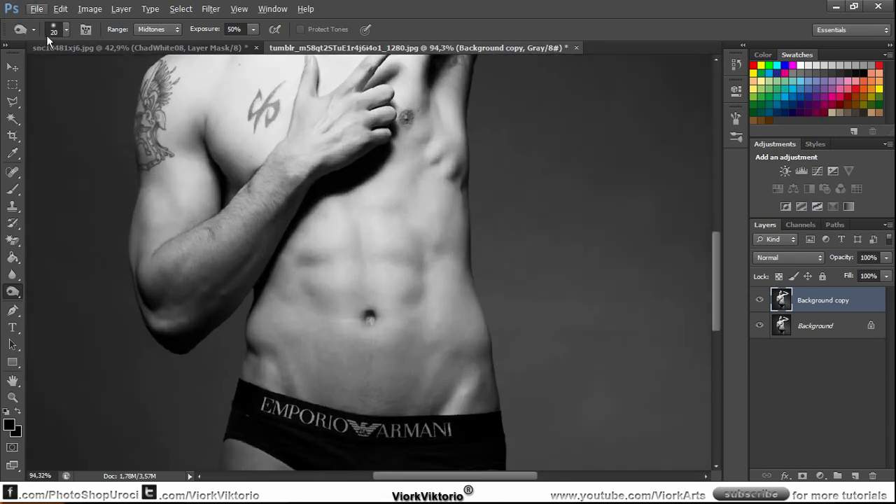
{"action": "left_click", "coordinate": [65, 31]}
{"action": "left_click", "coordinate": [46, 70]}
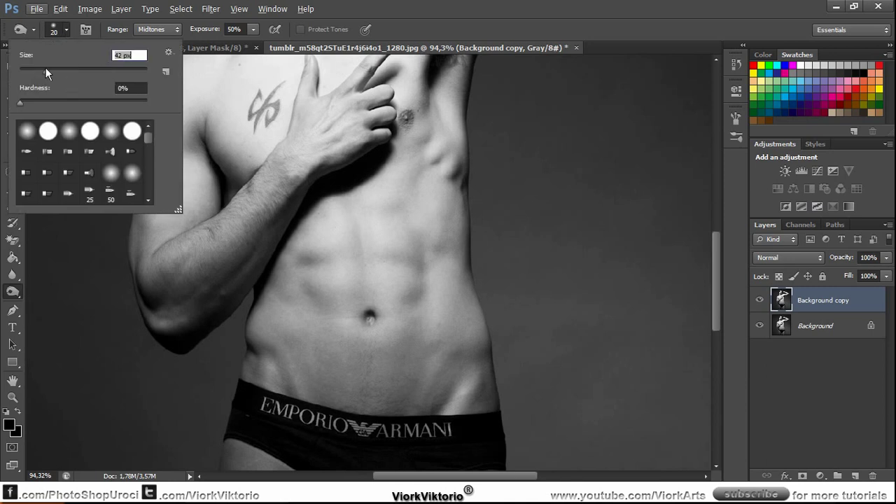
{"action": "left_click", "coordinate": [53, 72]}
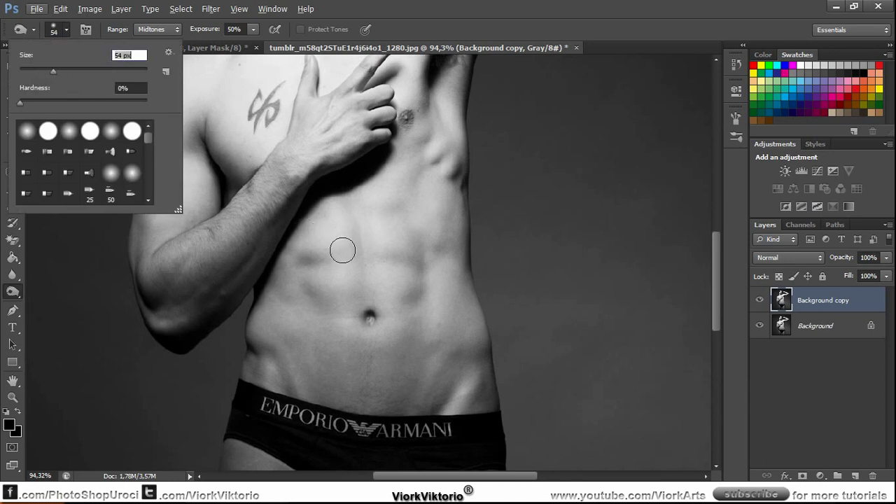
{"action": "left_click", "coordinate": [420, 265]}
{"action": "mouse_move", "coordinate": [412, 262]}
{"action": "left_mouse_down"}
{"action": "mouse_move", "coordinate": [418, 238]}
{"action": "mouse_move", "coordinate": [422, 280]}
{"action": "mouse_move", "coordinate": [411, 301]}
{"action": "left_mouse_up"}
{"action": "left_click_drag", "start_coordinate": [304, 265], "coordinate": [313, 298]}
{"action": "left_click_drag", "start_coordinate": [359, 234], "coordinate": [363, 297]}
{"action": "mouse_move", "coordinate": [392, 200]}
{"action": "left_mouse_down"}
{"action": "mouse_move", "coordinate": [386, 206]}
{"action": "mouse_move", "coordinate": [400, 212]}
{"action": "left_mouse_up"}
{"action": "mouse_move", "coordinate": [394, 357]}
{"action": "left_mouse_down"}
{"action": "mouse_move", "coordinate": [414, 344]}
{"action": "mouse_move", "coordinate": [425, 350]}
{"action": "mouse_move", "coordinate": [415, 382]}
{"action": "left_mouse_up"}
{"action": "mouse_move", "coordinate": [303, 350]}
{"action": "left_mouse_down"}
{"action": "mouse_move", "coordinate": [304, 332]}
{"action": "mouse_move", "coordinate": [320, 367]}
{"action": "left_mouse_up"}
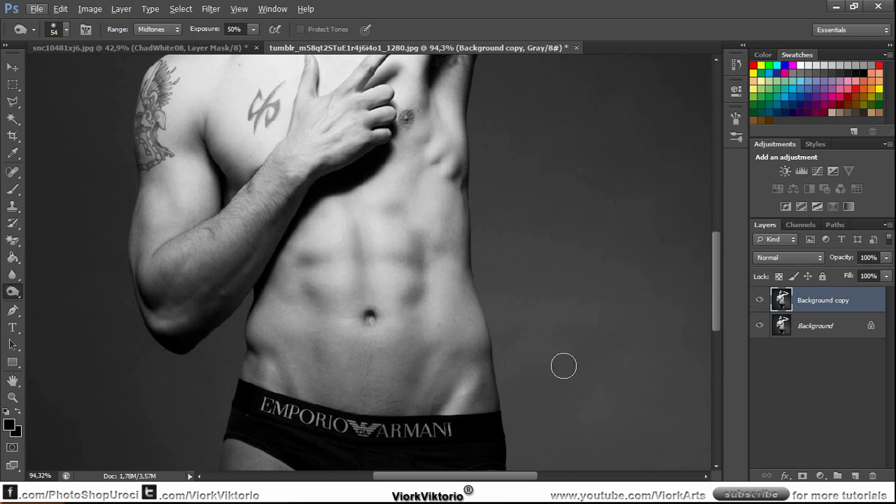
- Compare the burned torso with the Background copy layer hidden and shown, and return to the snc10481xj6.jpg document
{"action": "scroll", "coordinate": [477, 295], "scroll_direction": "down", "scroll_amount": 5}
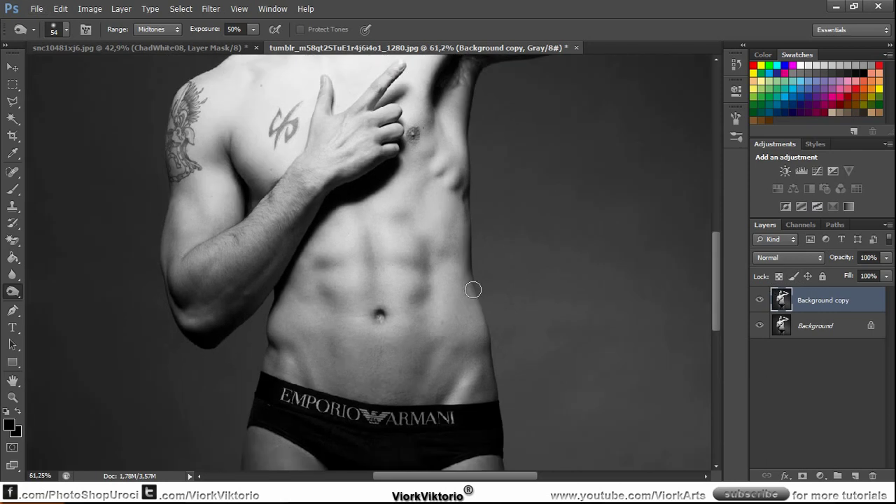
{"action": "key", "text": "ctrl+z"}
{"action": "key", "text": "ctrl+z"}
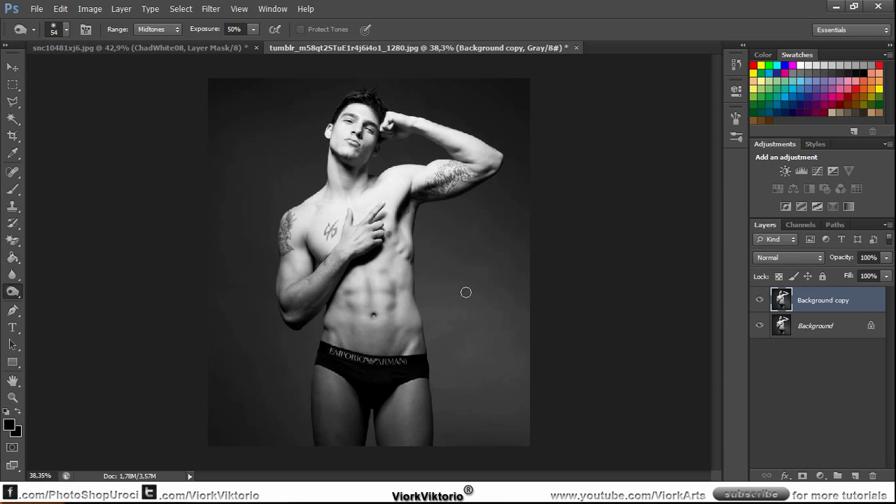
{"action": "left_click", "coordinate": [758, 301]}
{"action": "left_click", "coordinate": [759, 301]}
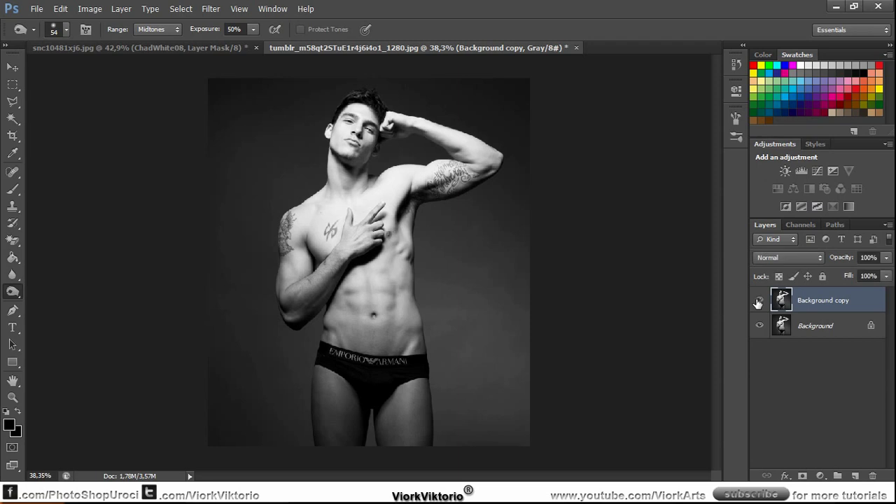
{"action": "left_click", "coordinate": [758, 302]}
{"action": "left_click", "coordinate": [758, 302]}
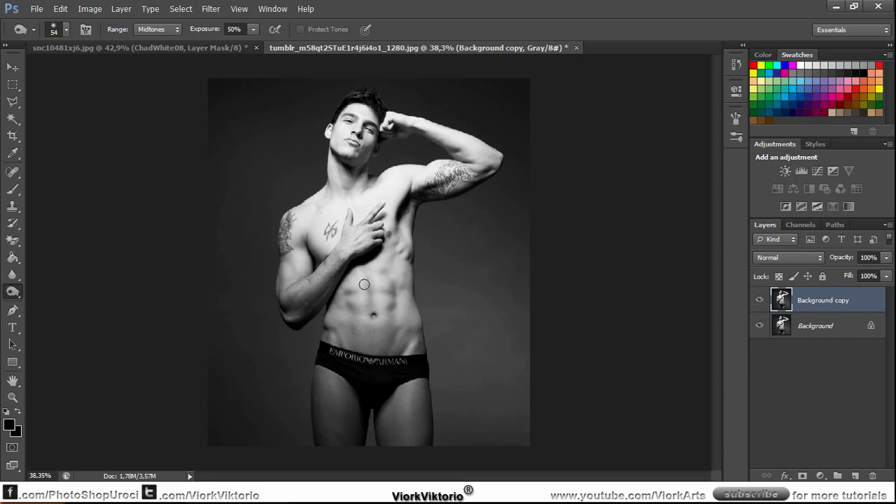
{"action": "left_click", "coordinate": [161, 49]}
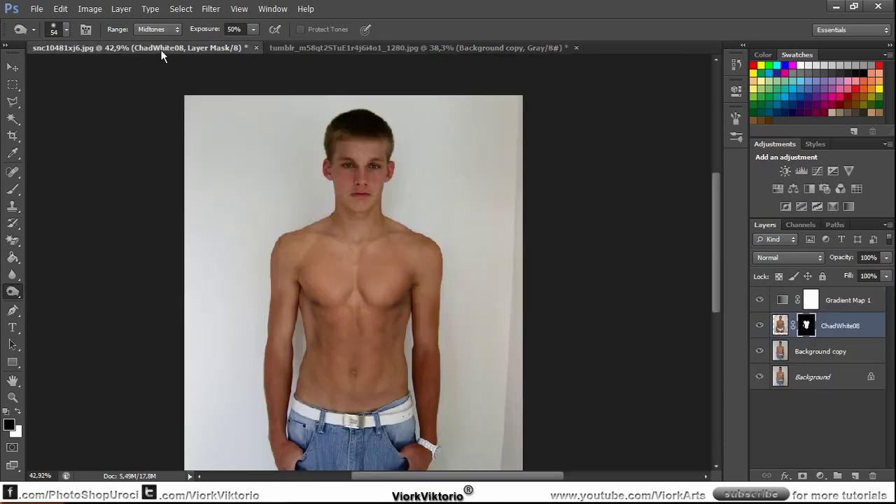